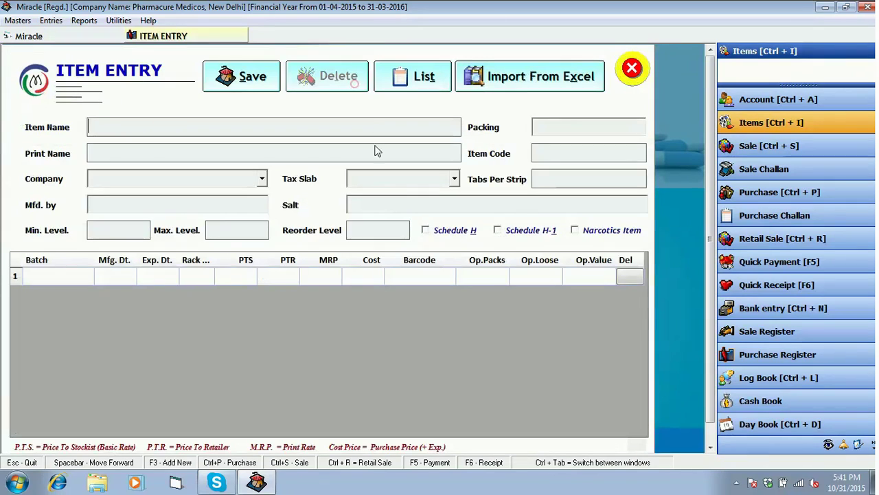
Enter Instamet 500 Sr as the item name of the new item.
click(122, 128)
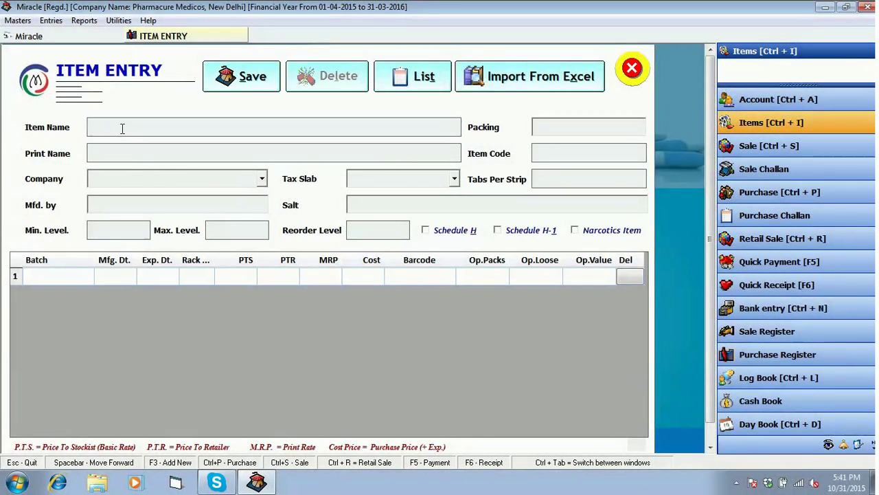
text(Instanet)
key(BackSpace)
key(BackSpace)
key(BackSpace)
text(n)
key(BackSpace)
text(met5)
key(BackSpace)
text(500 SR)
key(BackSpace)
text(r)
key(Return)
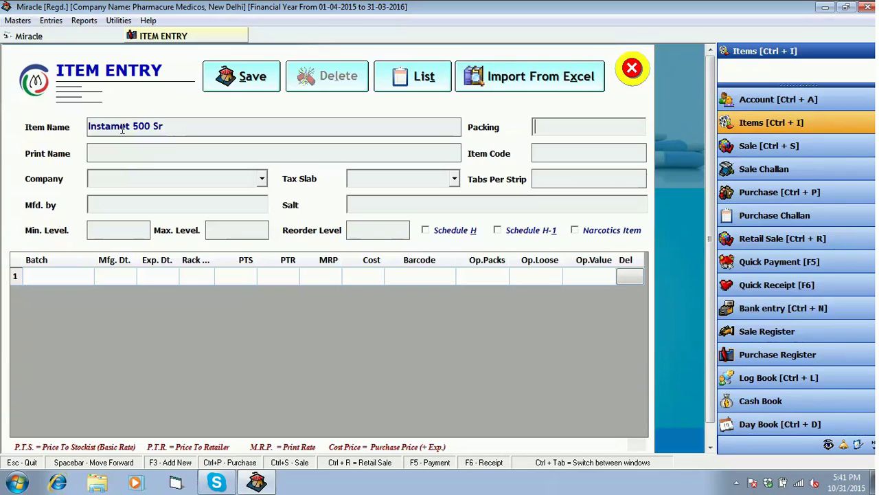
Set the item's packing to 1x10 Tabs and accept the generated print name.
text(1x1)
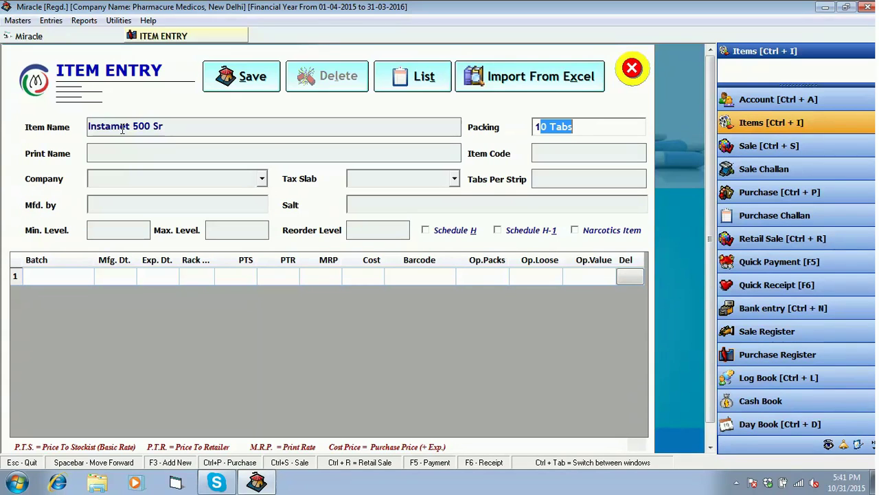
text(0 tab)
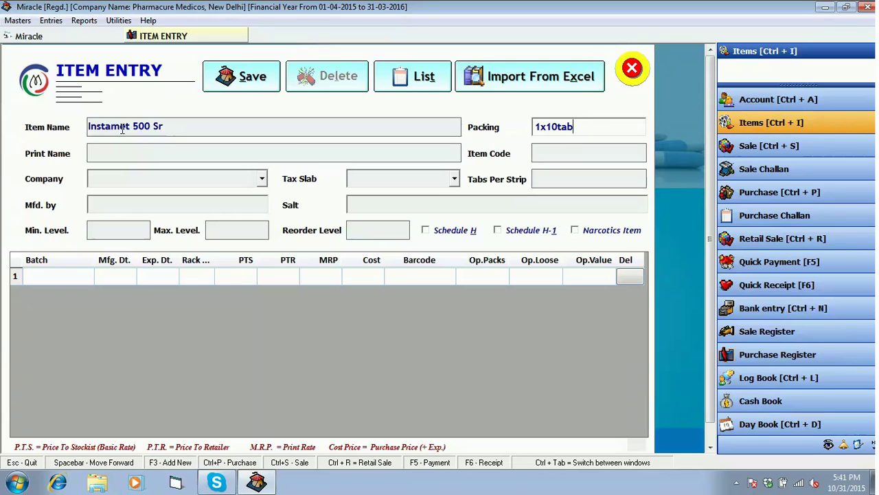
text(s)
key(Left)
key(Left)
key(Left)
key(Left)
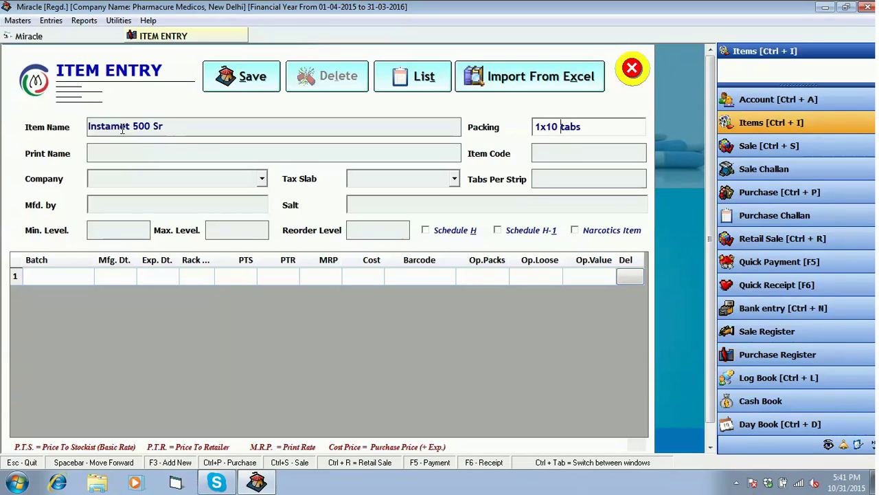
key(Return)
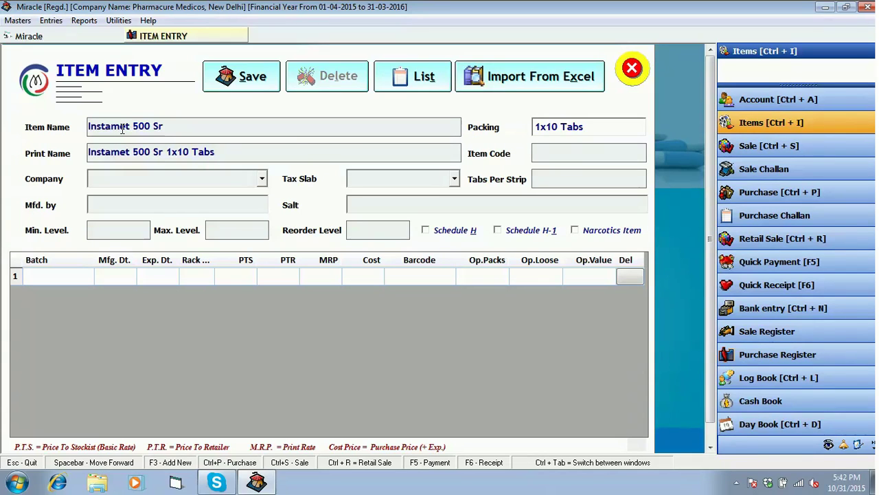
Enter Ins500 as the item code.
text(Ins5)
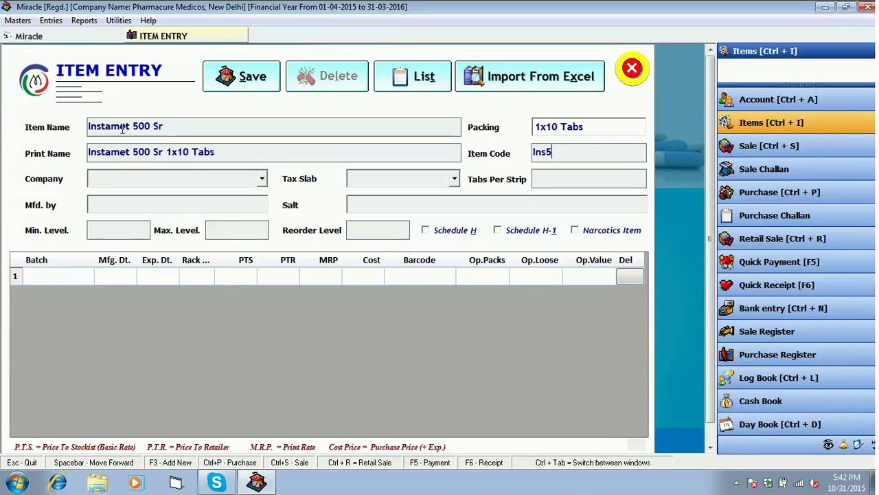
text(00)
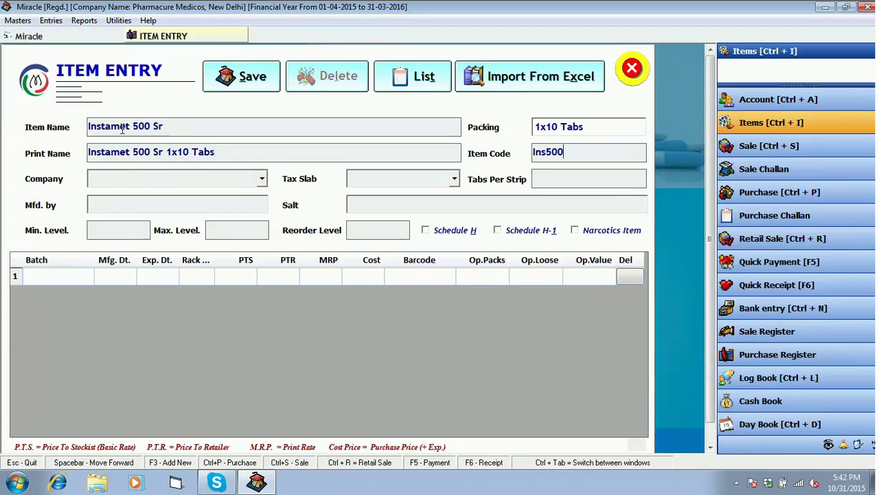
key(Return)
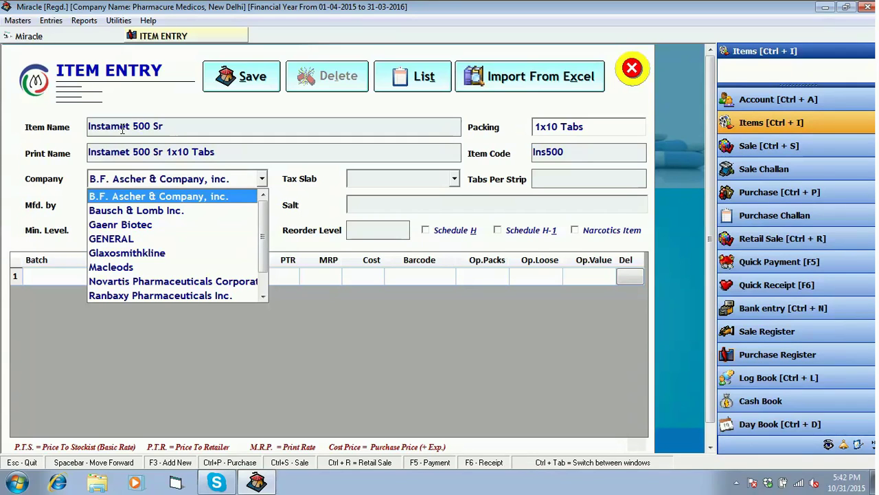
Choose Gaenr Biotec as the item's company and Vat 14% as its tax slab.
key(Down)
key(Down)
key(Down)
key(Down)
key(Down)
key(Down)
key(Down)
key(Down)
key(Down)
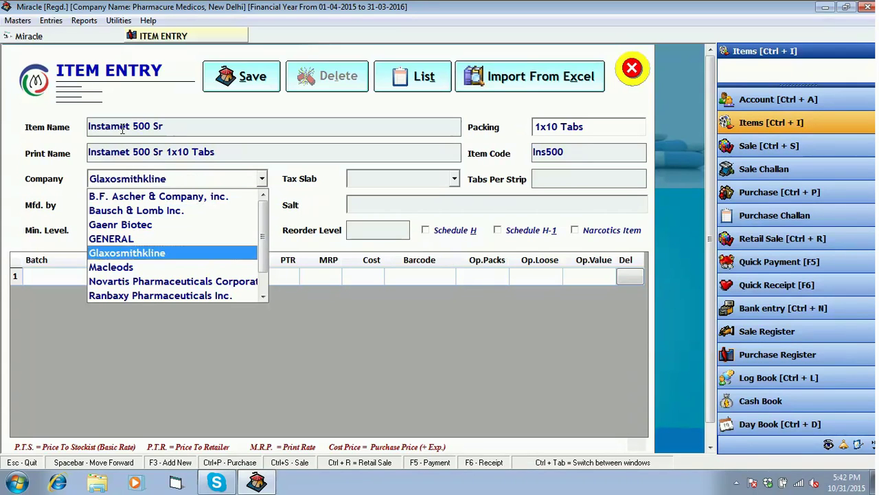
key(Up)
key(Up)
key(Up)
key(Up)
key(Up)
key(Up)
key(Up)
key(Up)
key(Up)
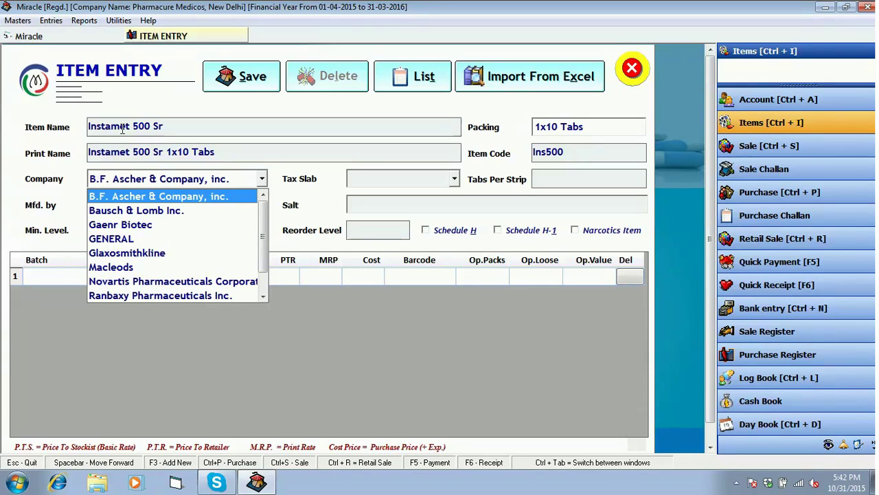
key(Down)
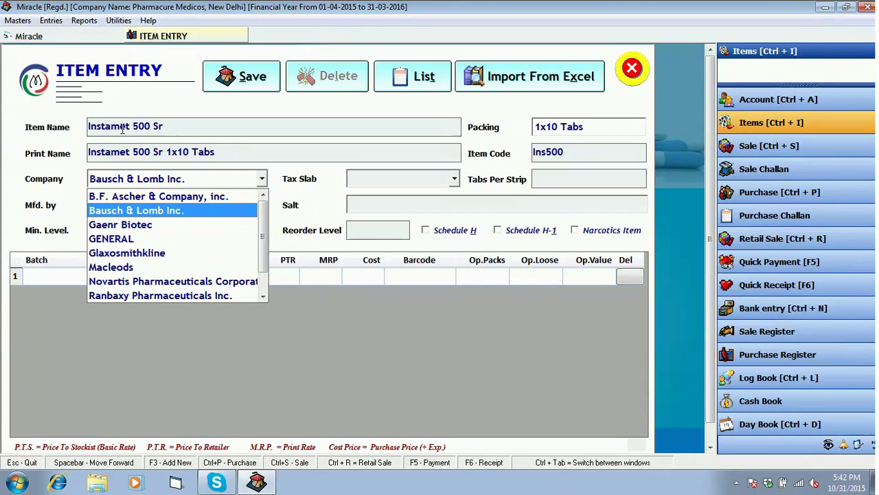
key(Down)
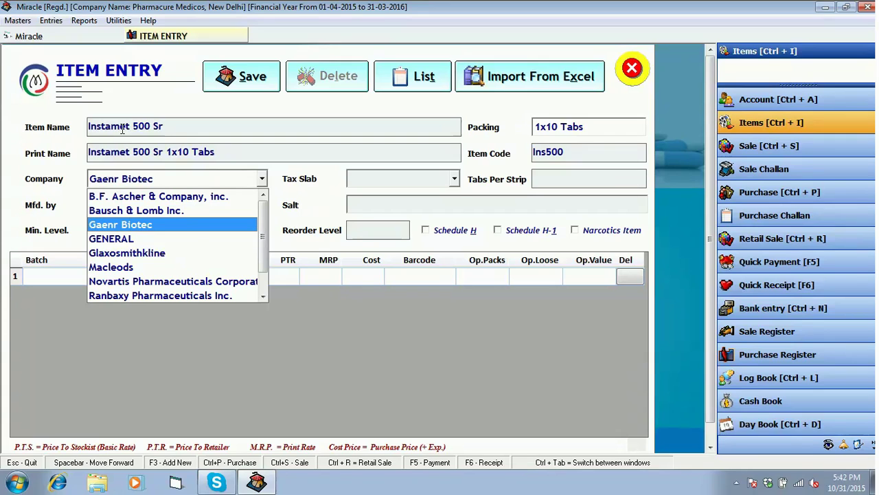
key(Return)
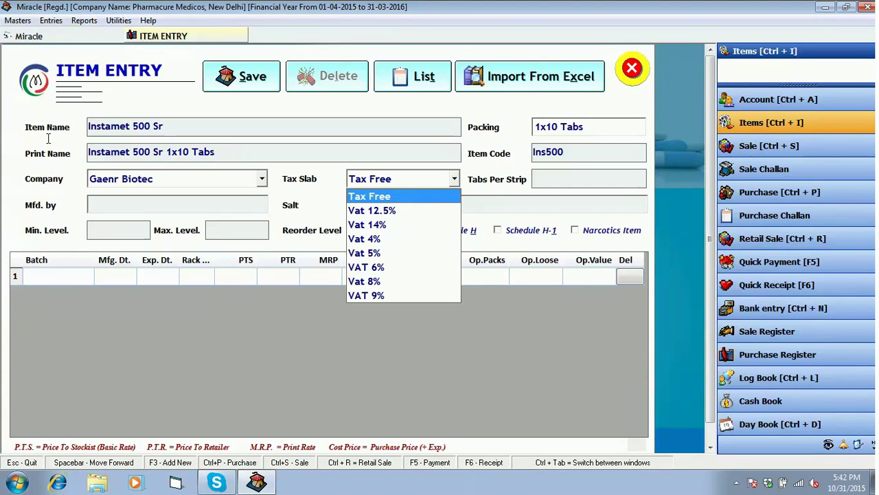
click(395, 224)
Open the form for adding an item company from the company field, and close it without adding anything.
click(214, 173)
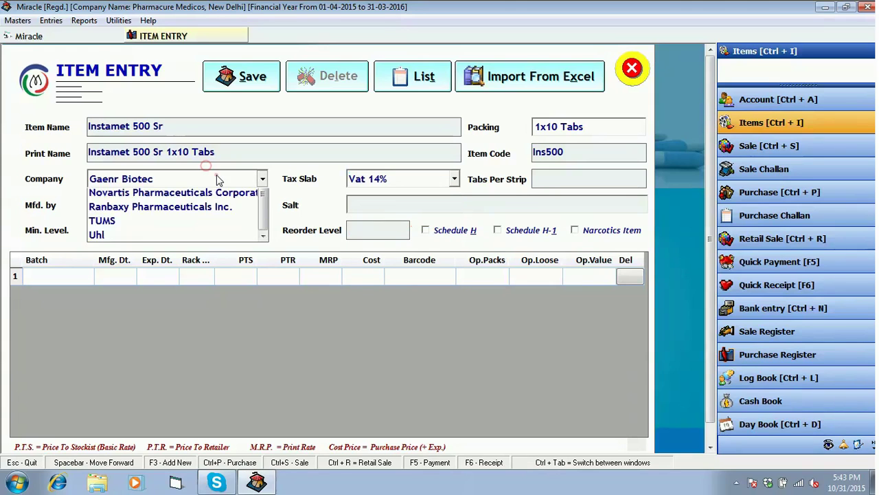
click(213, 171)
key(F3)
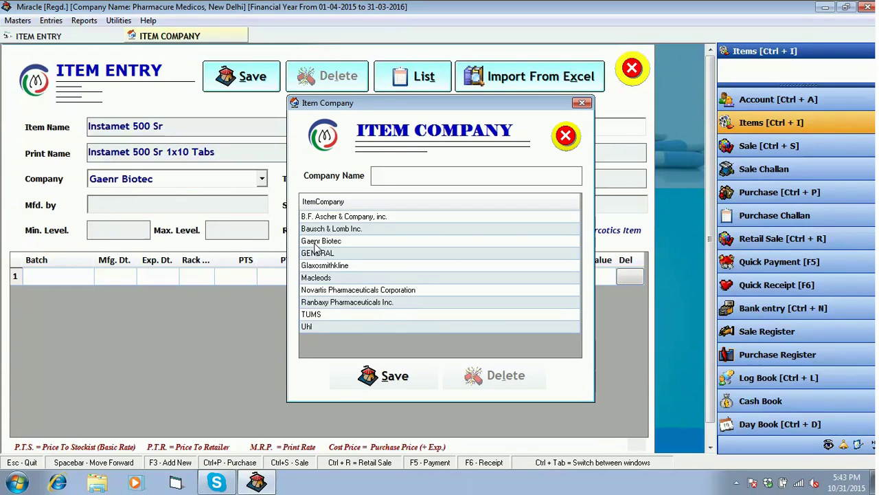
click(566, 136)
click(440, 285)
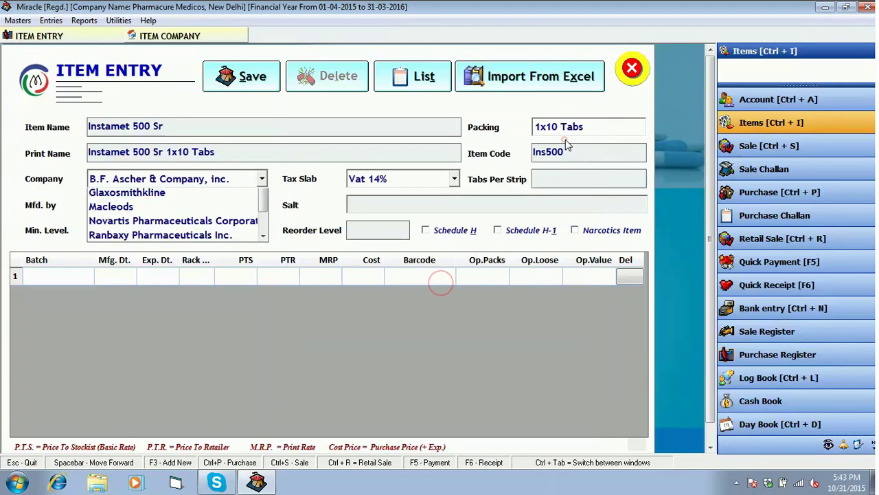
Select Gaenr Biotec again as the item's company and proceed to the tax slab choice.
click(239, 179)
click(238, 179)
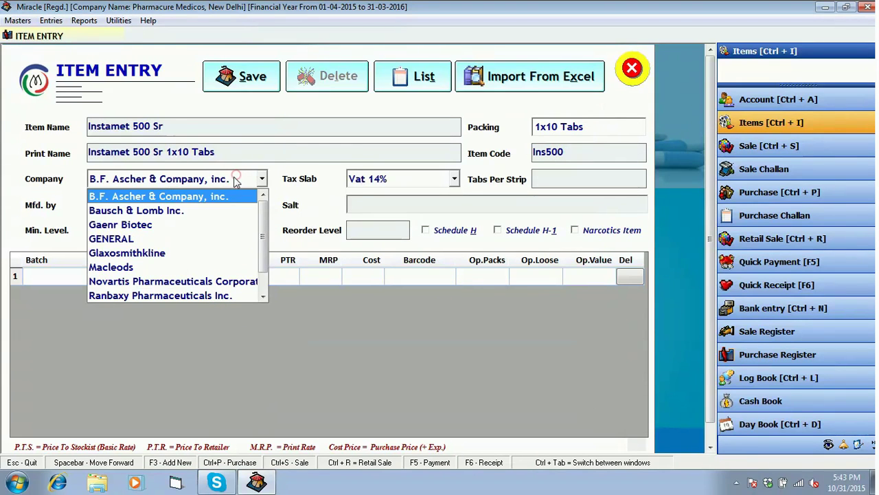
click(182, 222)
key(Return)
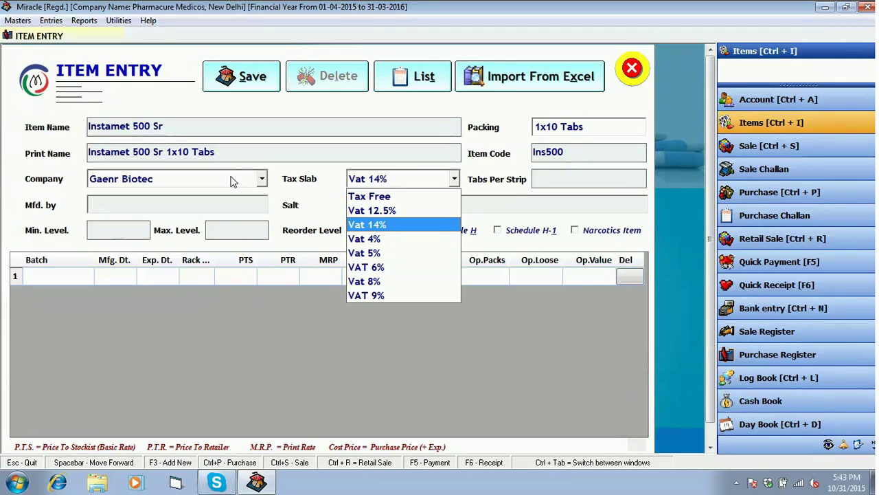
Look through the available tax slabs for the item, from Tax Free to VAT 9%.
key(Up)
key(Down)
key(Down)
key(Down)
key(Down)
key(Down)
key(Down)
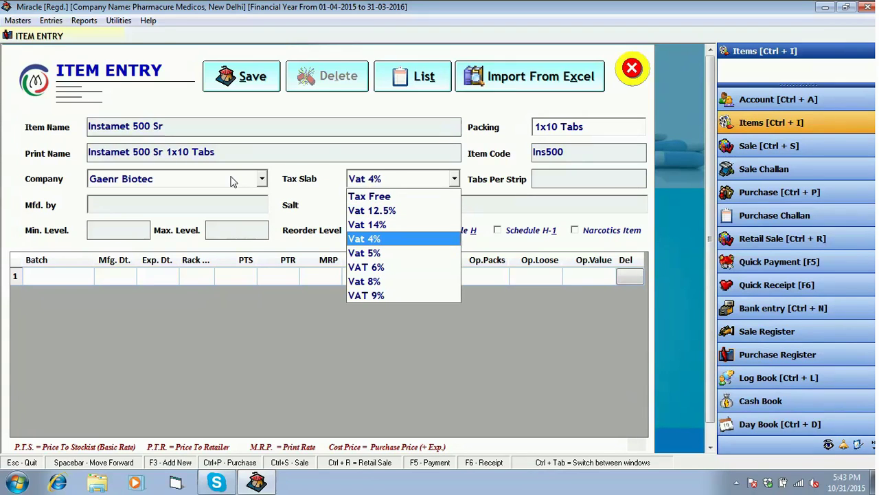
key(Up)
key(Up)
key(Up)
key(Up)
key(Up)
key(Up)
key(Up)
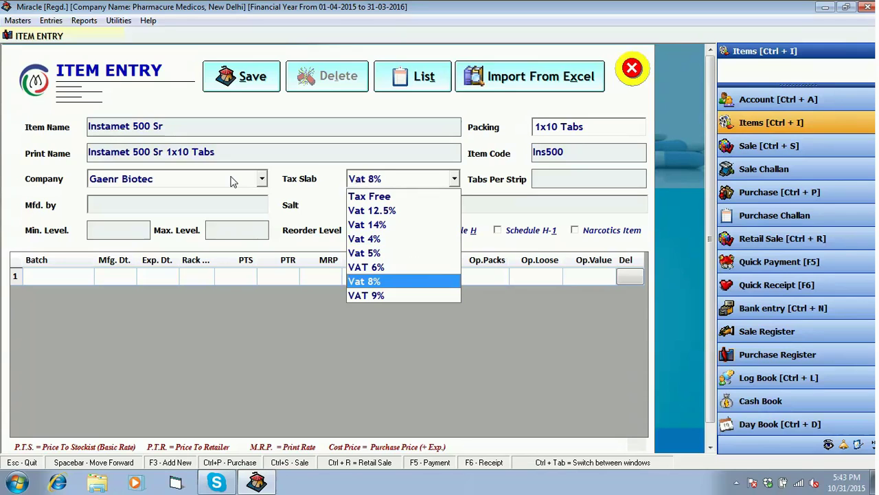
key(Down)
key(Down)
key(Down)
key(Down)
key(Down)
key(Down)
key(Down)
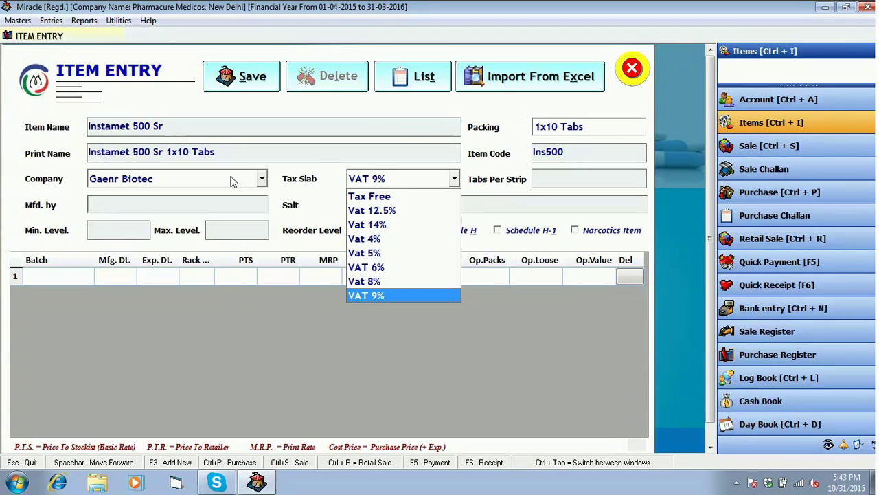
key(Up)
key(Up)
key(Up)
key(Up)
key(Up)
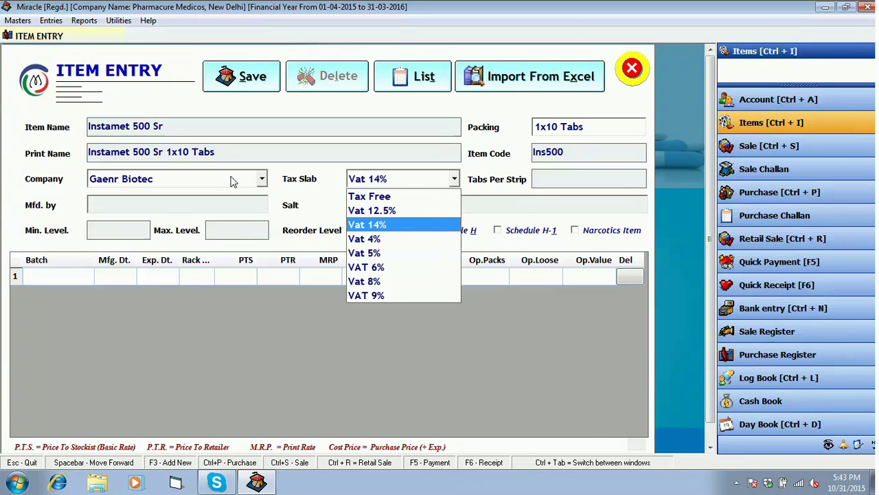
Start a new tax slab from the item's tax slab field and name it VAT 10%.
key(F3)
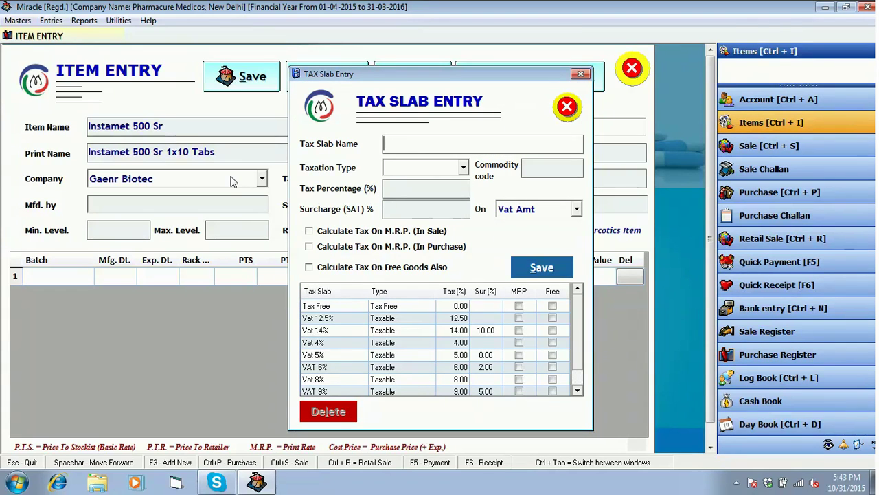
text(VAT)
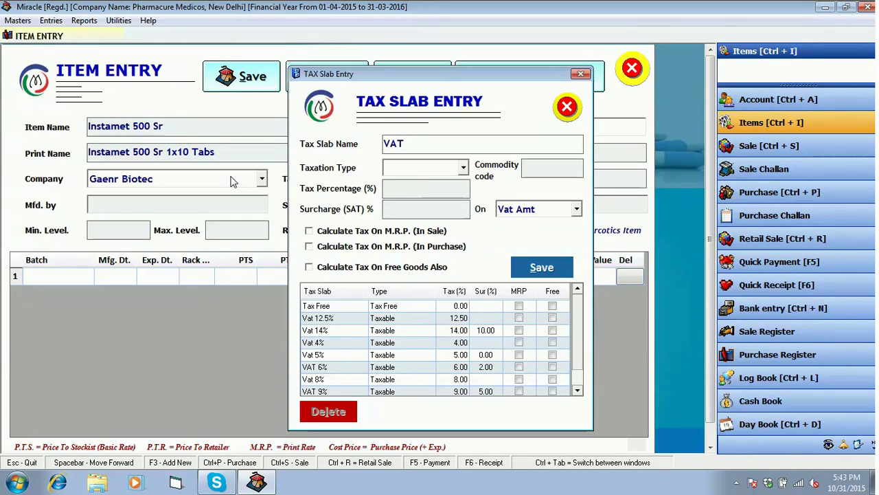
text( 10)
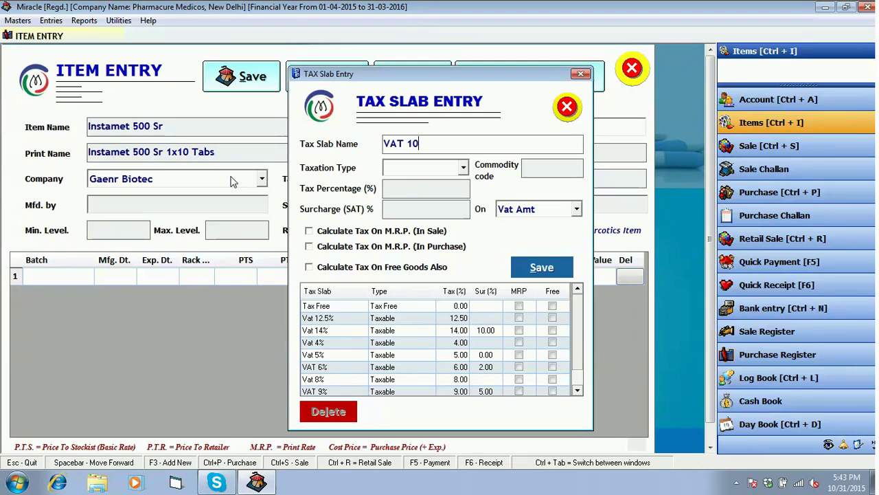
text(%)
key(Return)
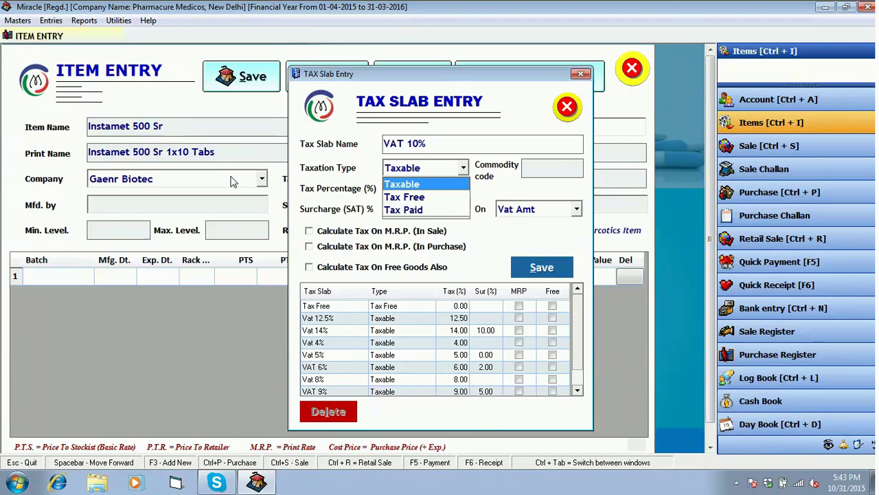
Review the taxation types and set the new tax slab's type to Taxable.
key(Down)
key(Down)
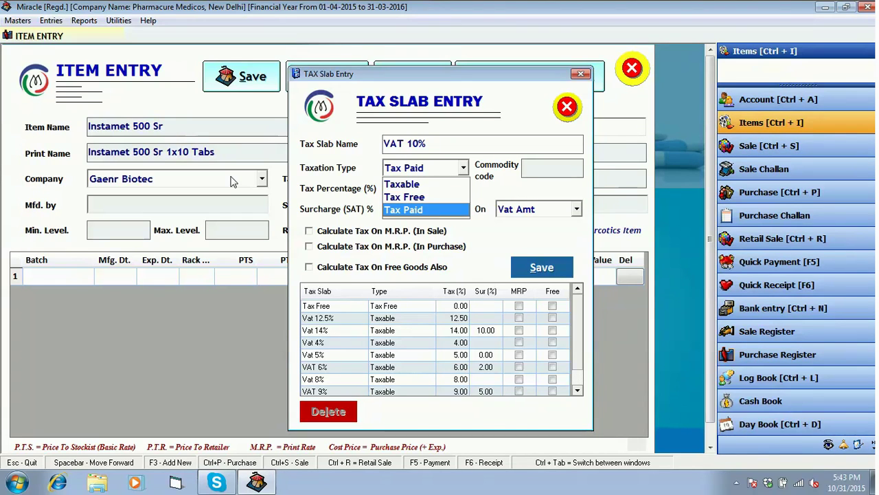
key(Up)
key(Up)
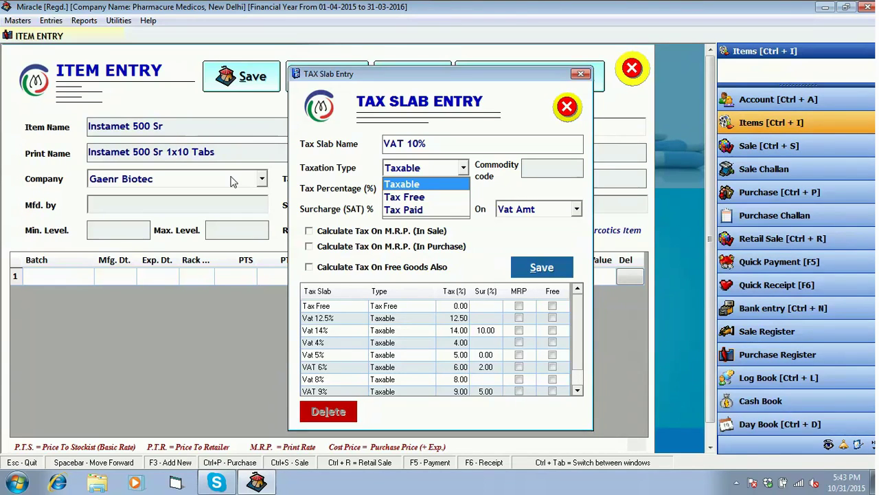
key(Return)
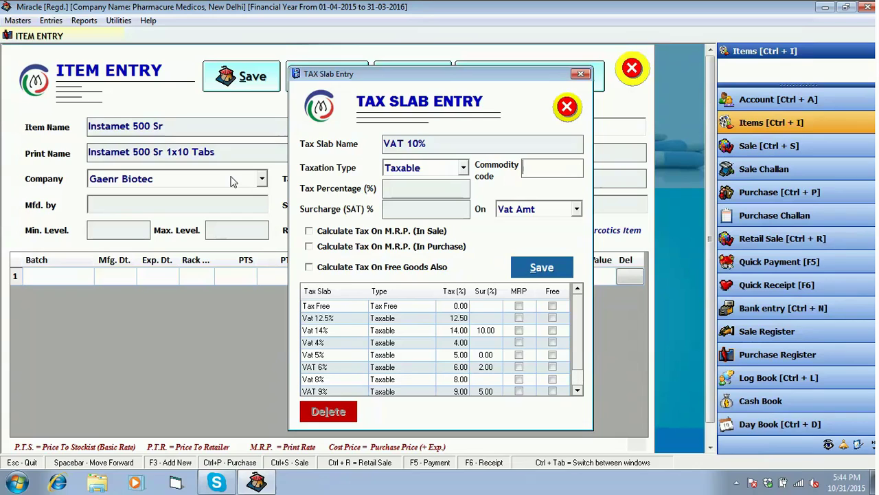
Enter commodity code 7645 and a tax percentage of 10 for the new tax slab.
text(7645)
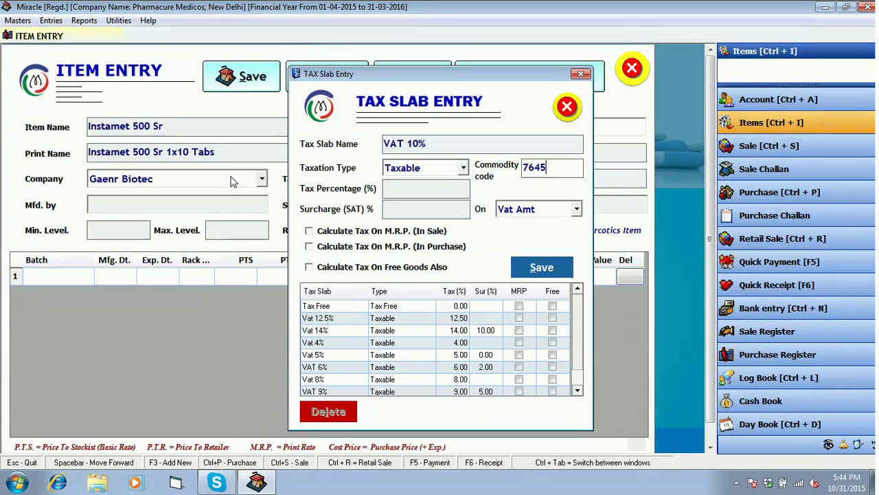
key(Return)
text(10)
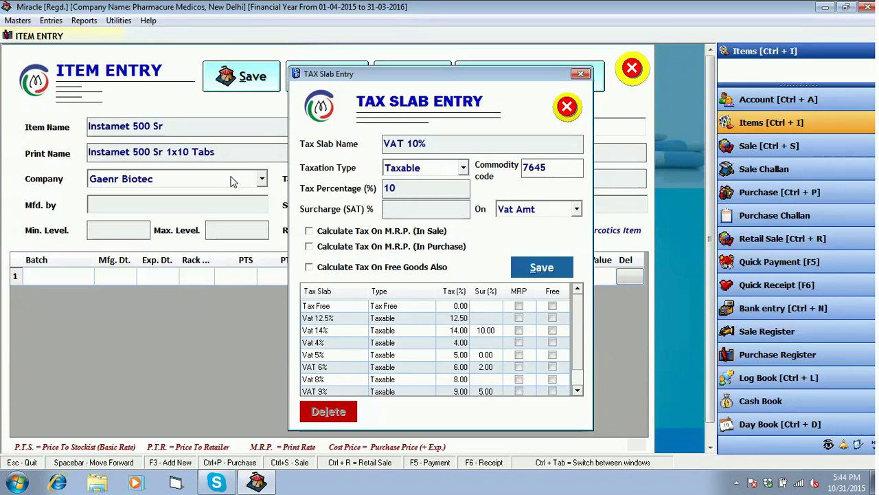
key(Return)
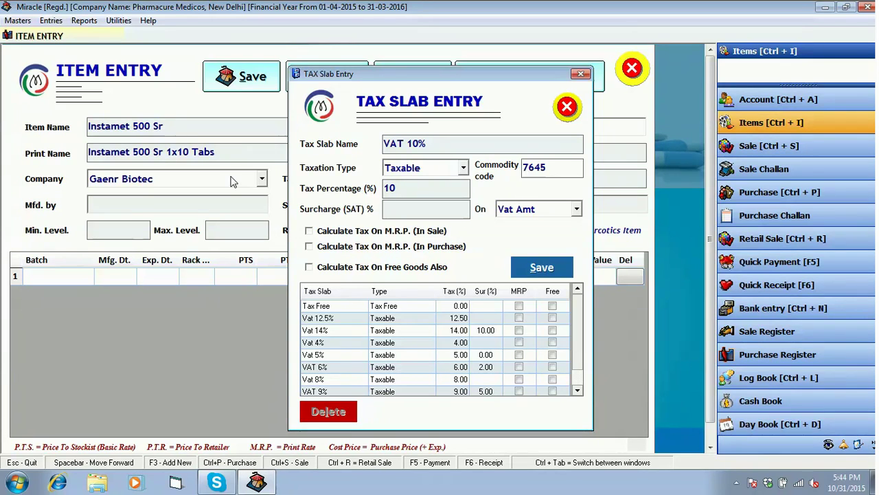
Set the new tax slab's surcharge to 5 percent, calculated on Vat Amt.
text(5)
key(Tab)
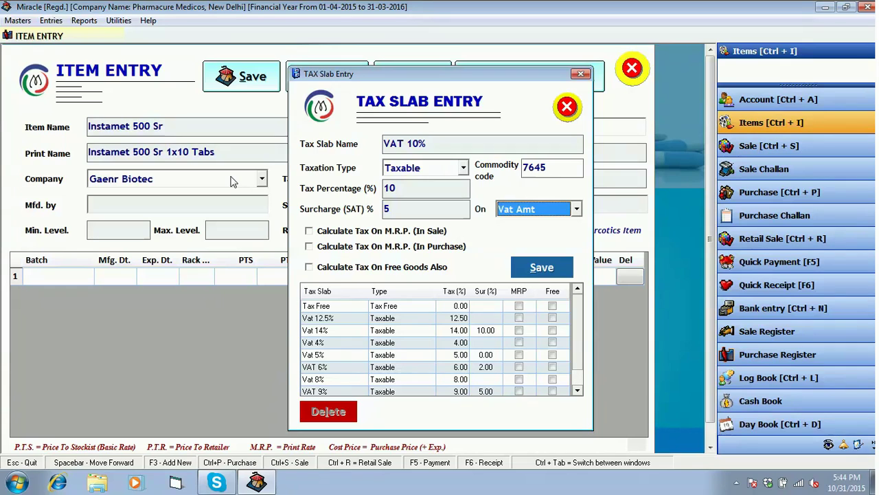
click(576, 210)
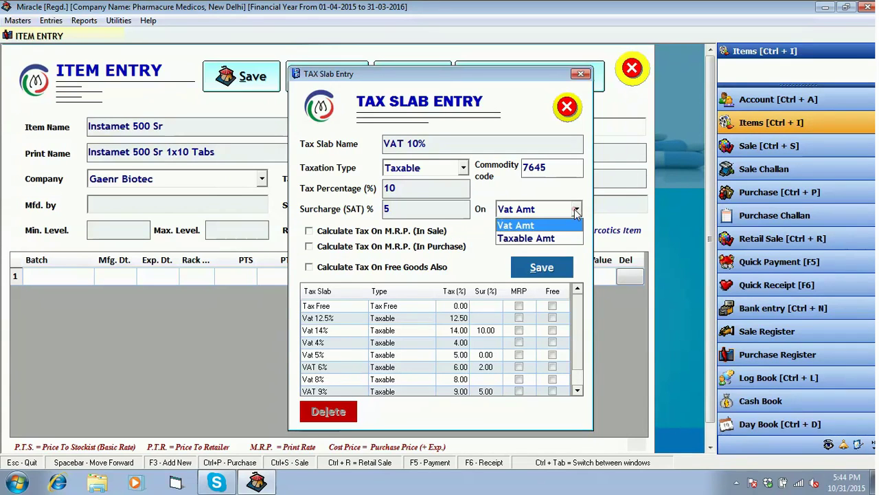
click(527, 230)
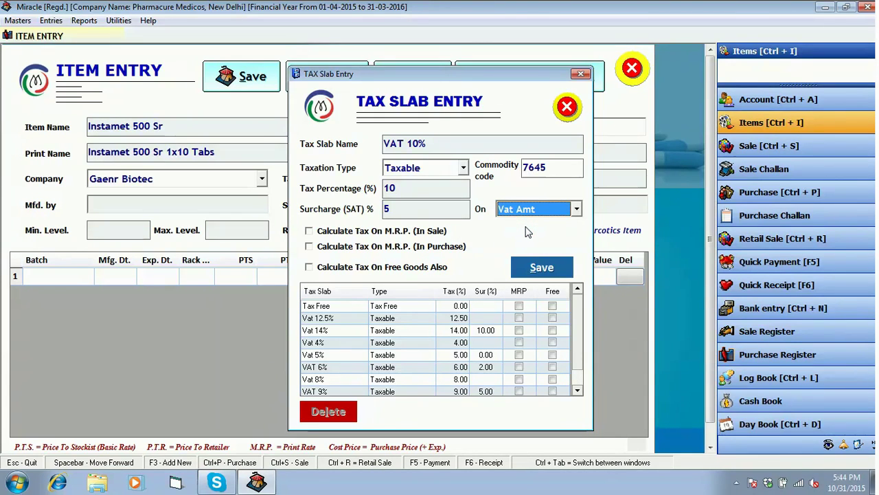
Try the options for calculating tax on M.R.P. in sale and purchase and on free goods, leaving them all unticked.
key(Tab)
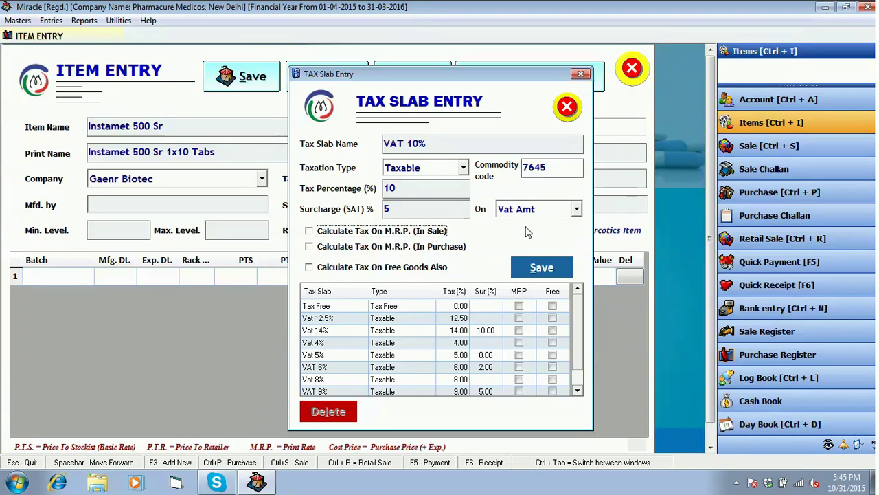
key(space)
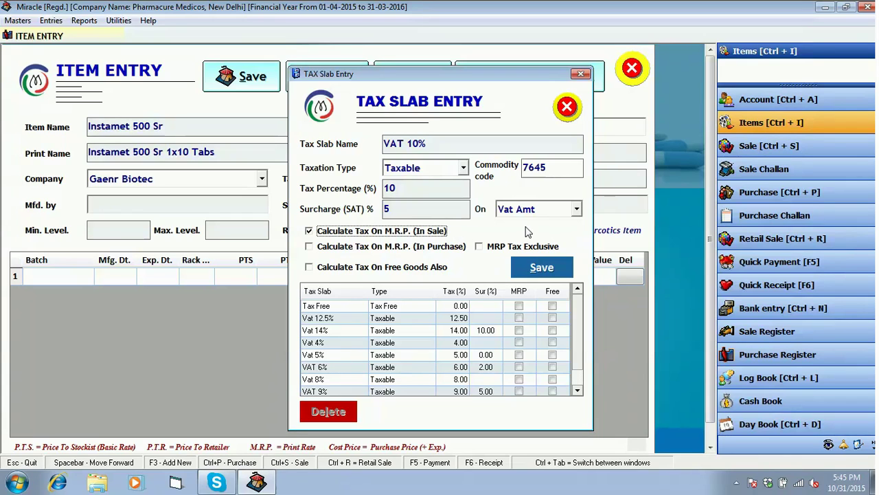
key(Tab)
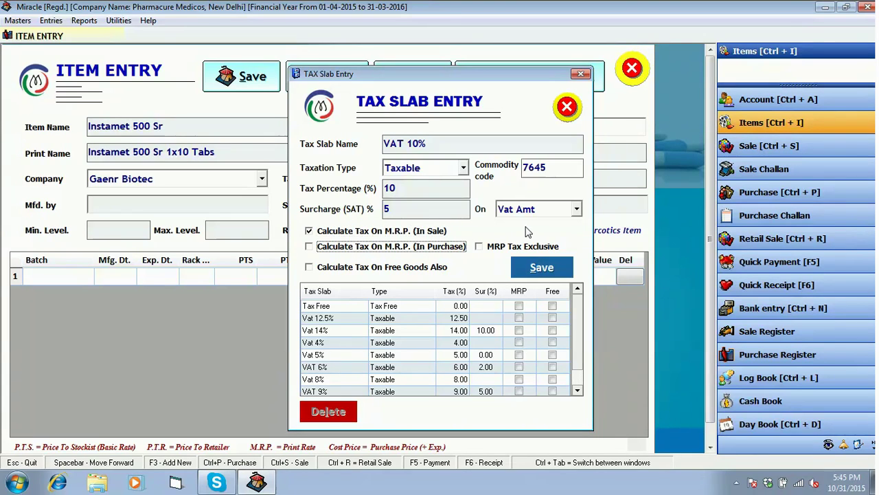
key(space)
key(Tab)
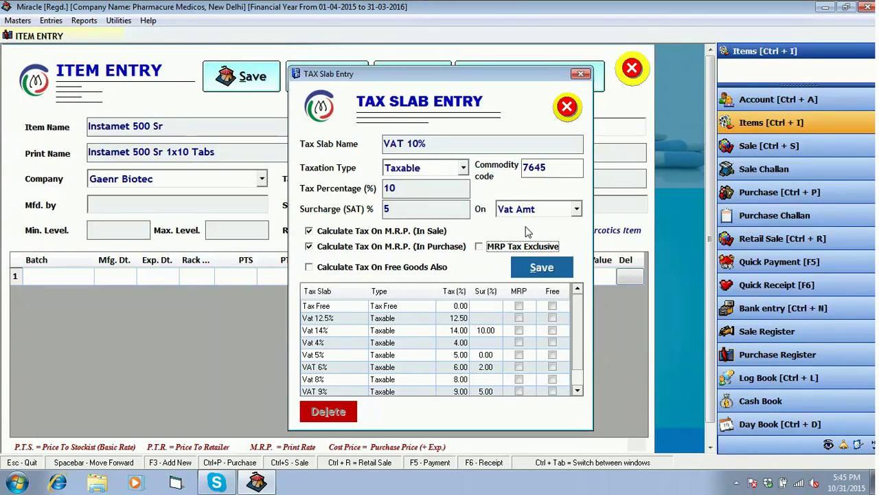
key(Tab)
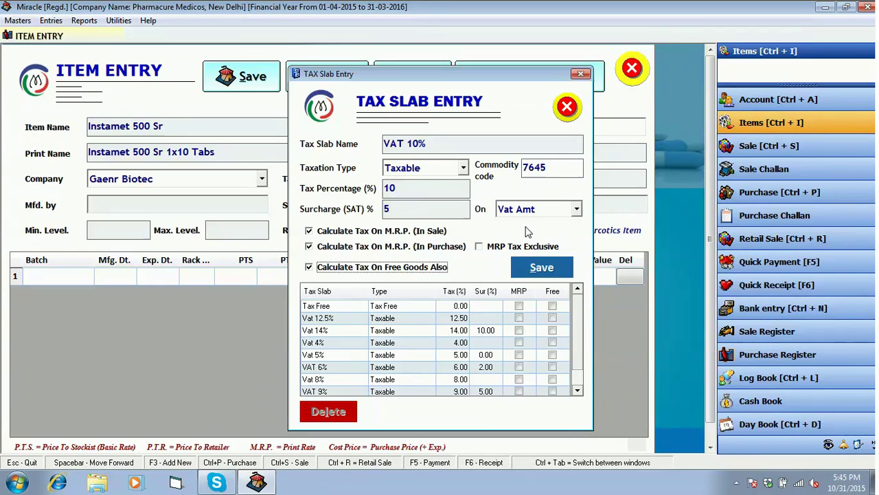
key(shift+Tab)
key(shift+Tab)
key(space)
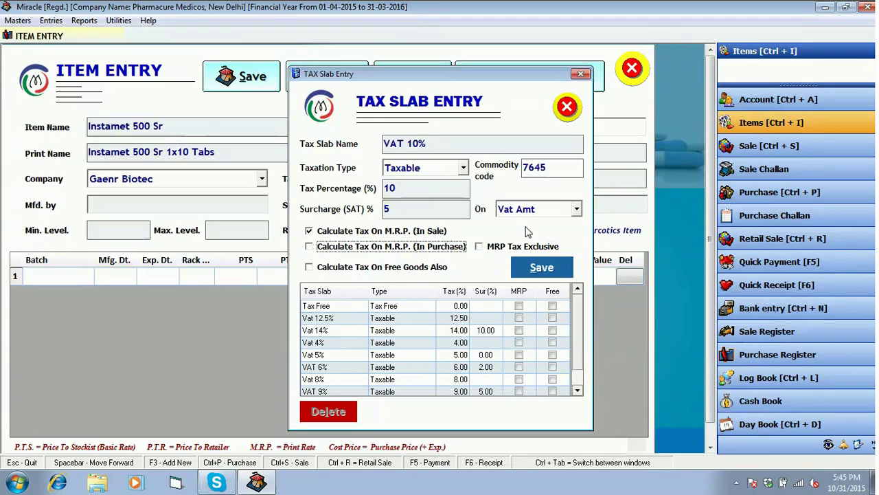
key(shift+Tab)
key(space)
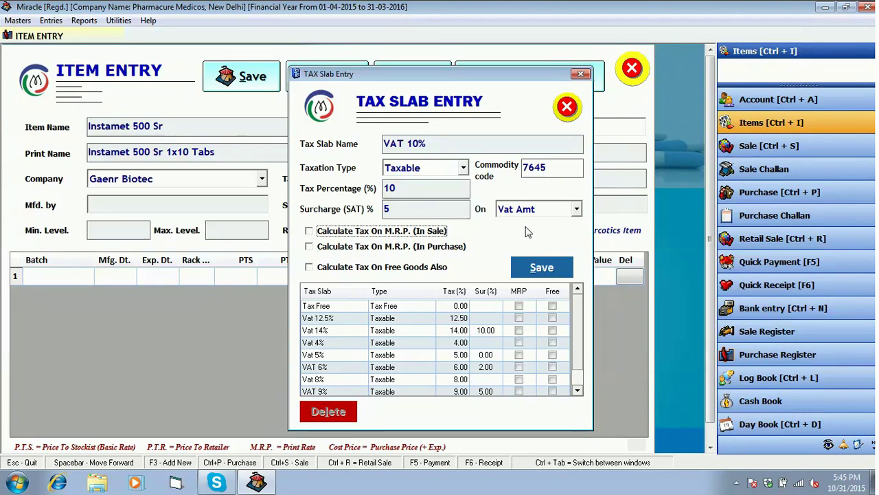
Save the new tax slab and choose VAT 10% as the item's tax slab.
click(543, 268)
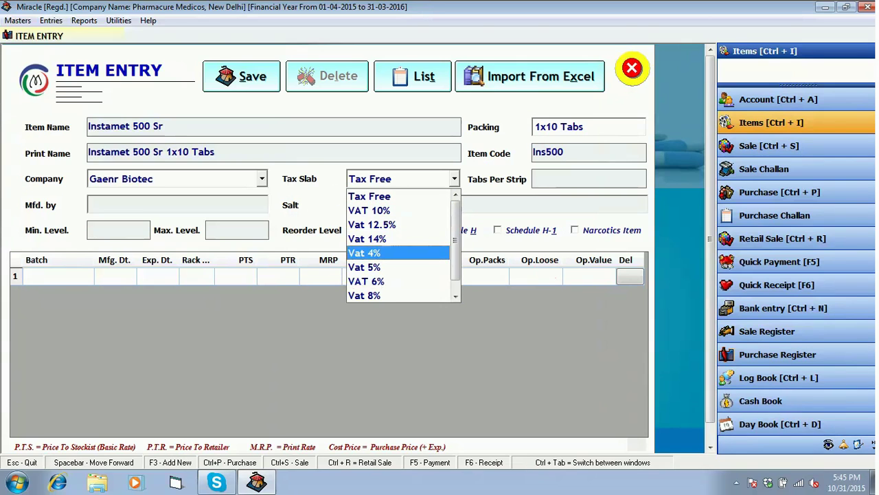
click(379, 210)
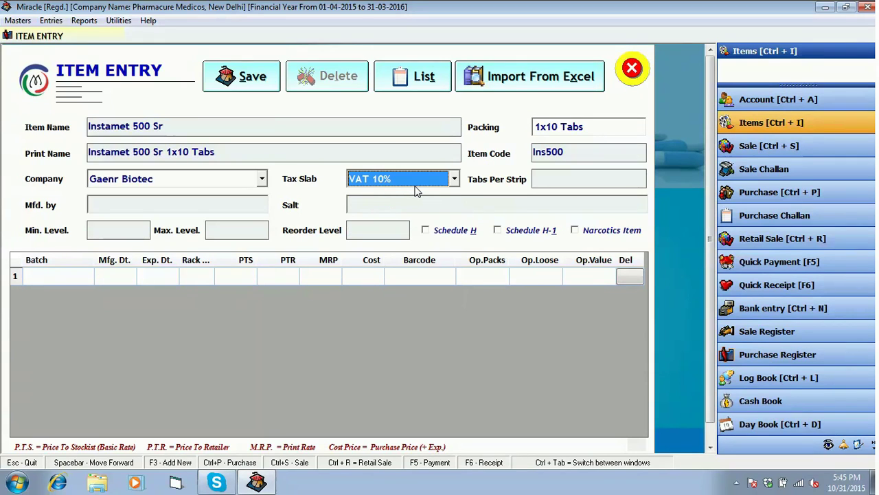
key(Return)
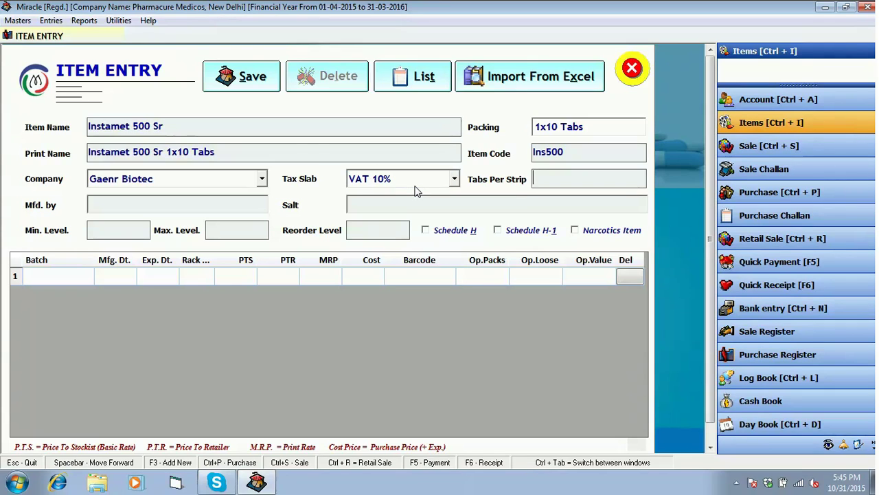
Set the item's tabs per strip to 10 and compare it with the packing entry.
text(10)
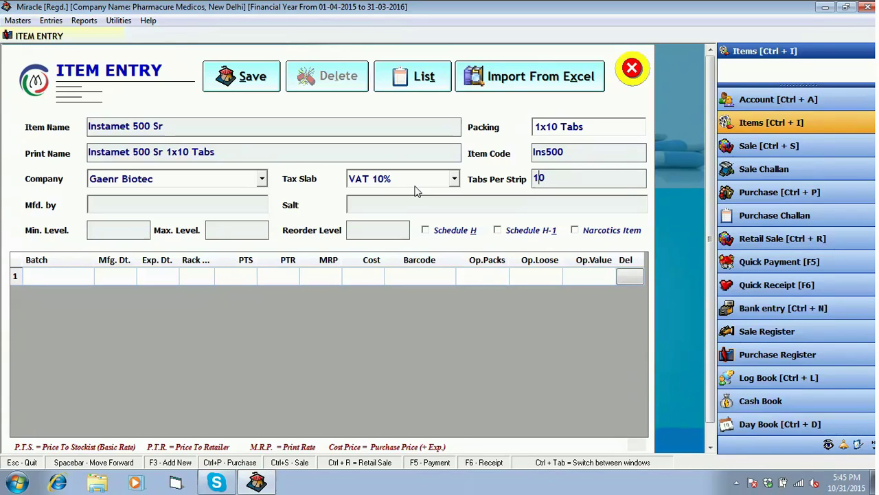
click(585, 127)
click(541, 180)
click(593, 124)
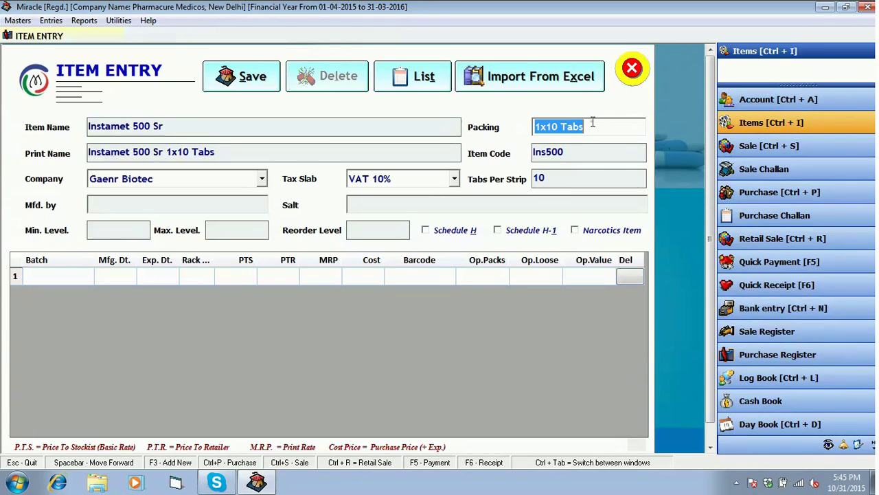
drag(587, 128, 536, 127)
click(590, 128)
key(shift+Home)
click(553, 178)
key(shift+Home)
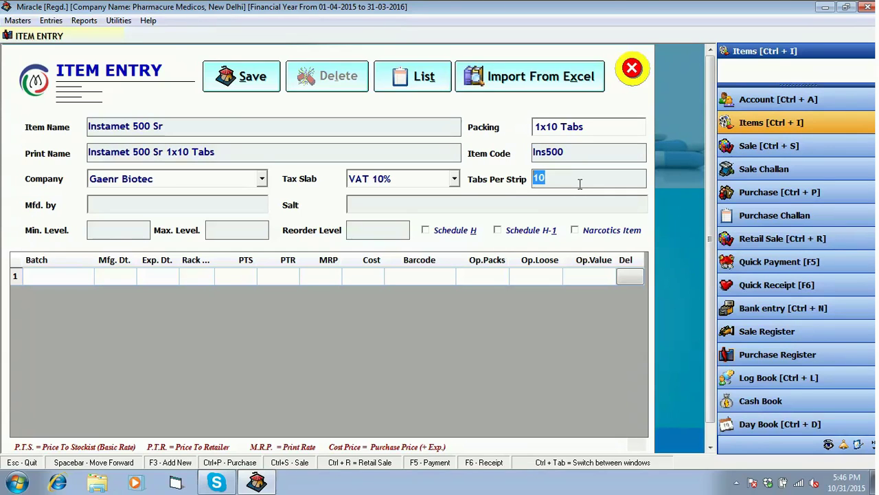
Set the item's manufacturer to Neptune Life Science Pvt. Ltd. and its salt to Metformin Hydrochloride.
key(Return)
text(Neptune Life Science Pvt. Ltd.)
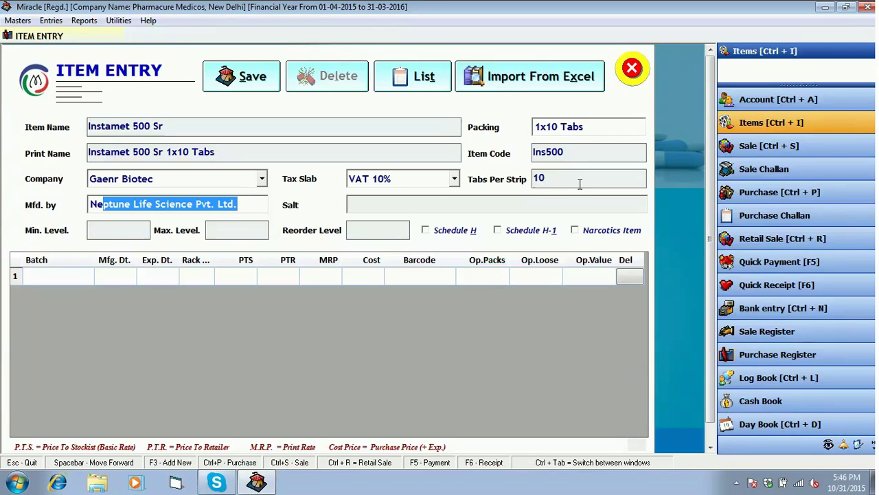
key(Return)
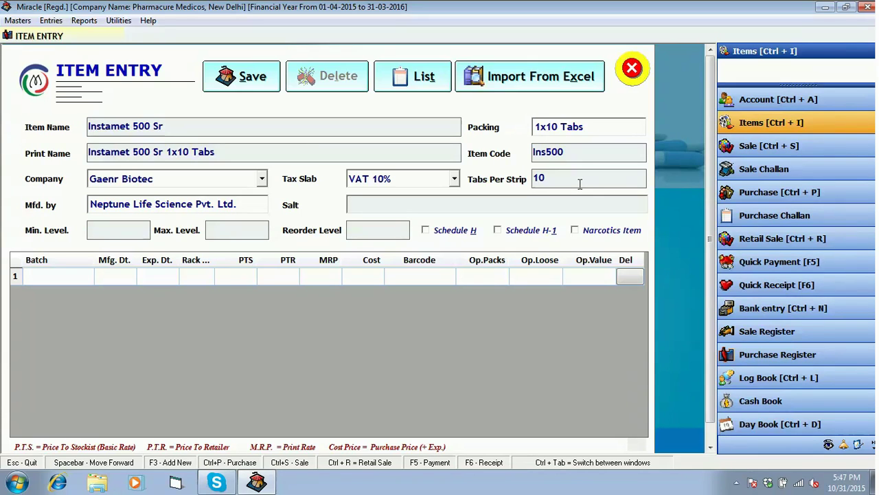
text(Met)
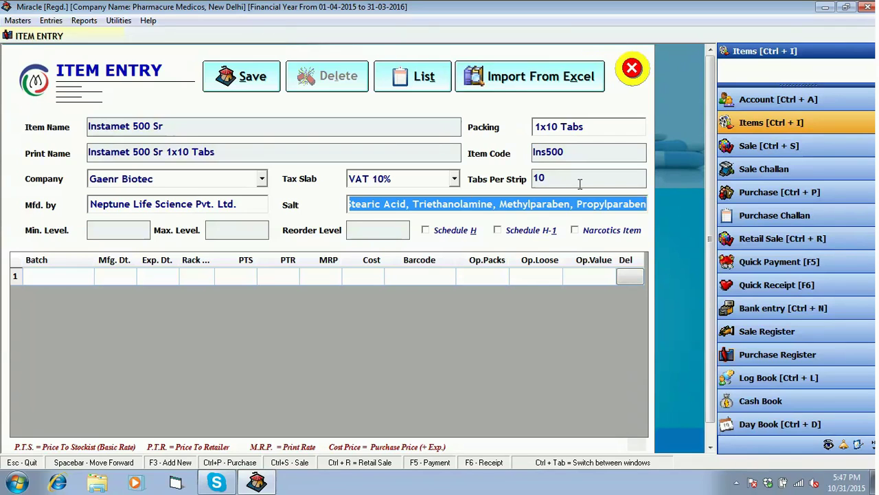
text(for)
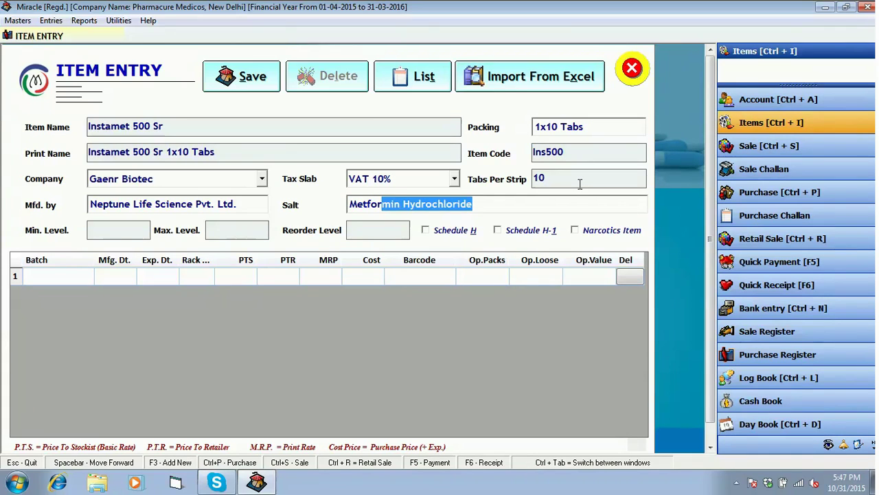
key(BackSpace)
text(min)
key(Return)
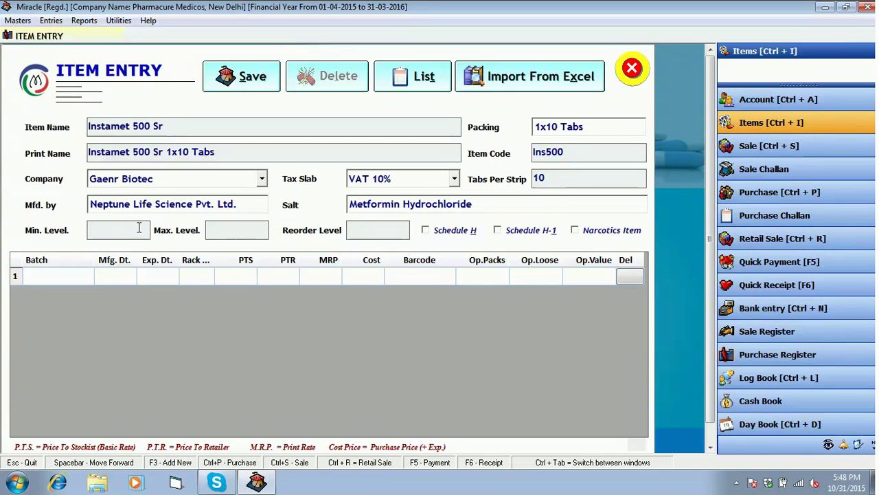
Set the item's minimum level to 15, maximum level to 100 and reorder level to 35.
text(15)
key(Return)
text(100)
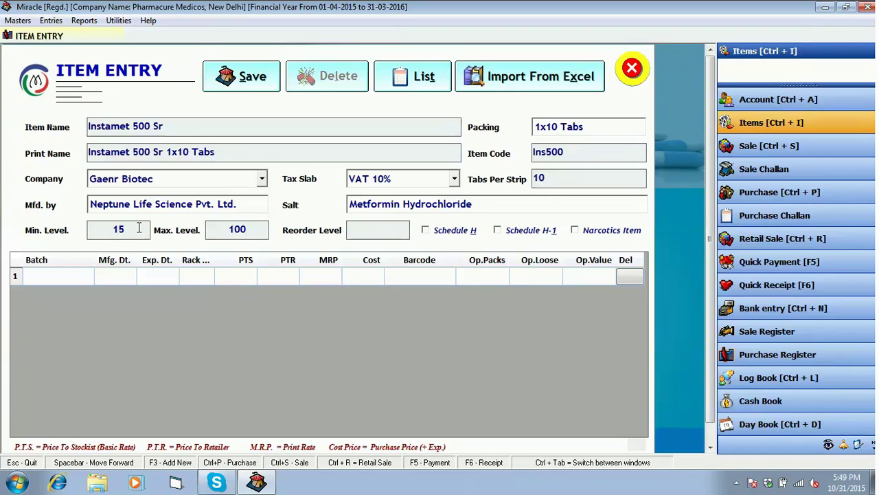
key(Return)
text(35)
key(Return)
key(Return)
key(Tab)
Try the Schedule H, Schedule H-1 and Narcotics Item flags, leaving them all unticked.
click(452, 231)
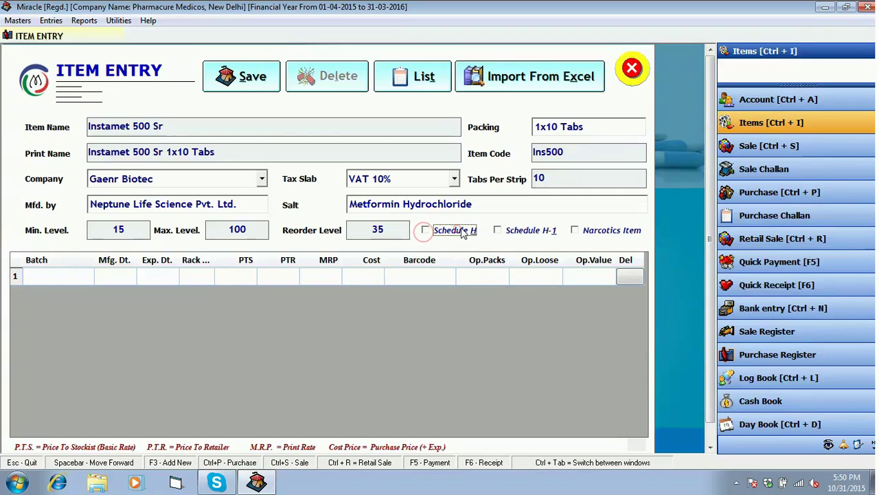
click(550, 234)
click(574, 230)
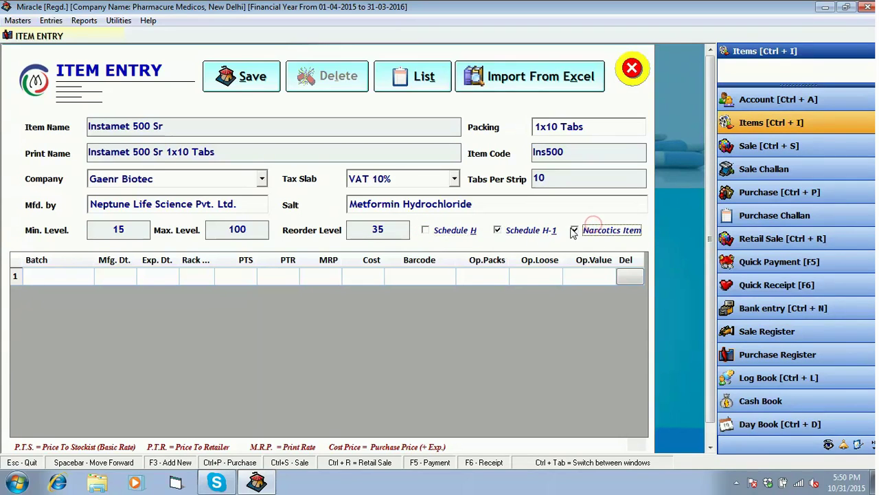
click(549, 232)
click(574, 230)
click(395, 231)
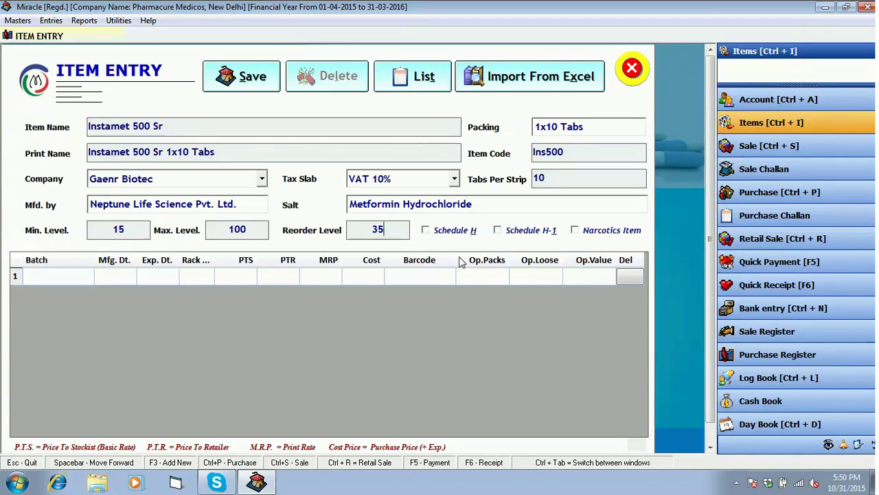
Enter batch tn-6591 in the first row of the item's batch table.
key(Tab)
key(Tab)
key(Tab)
key(Tab)
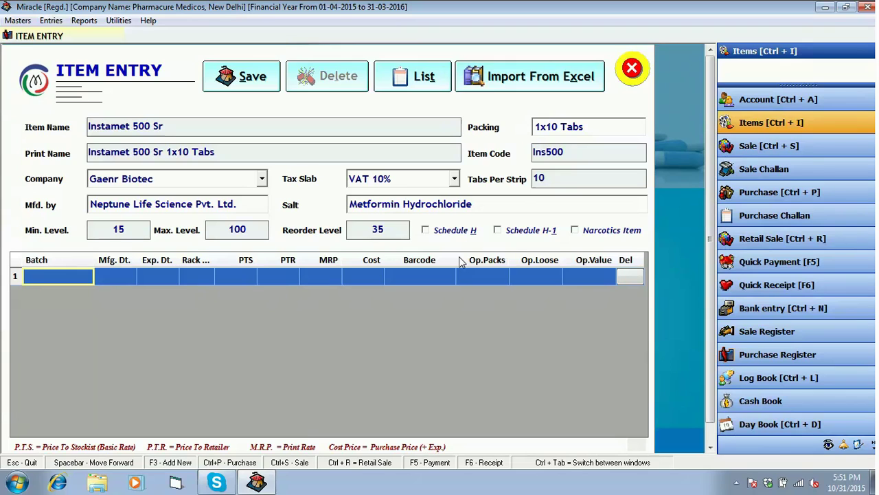
text(tn)
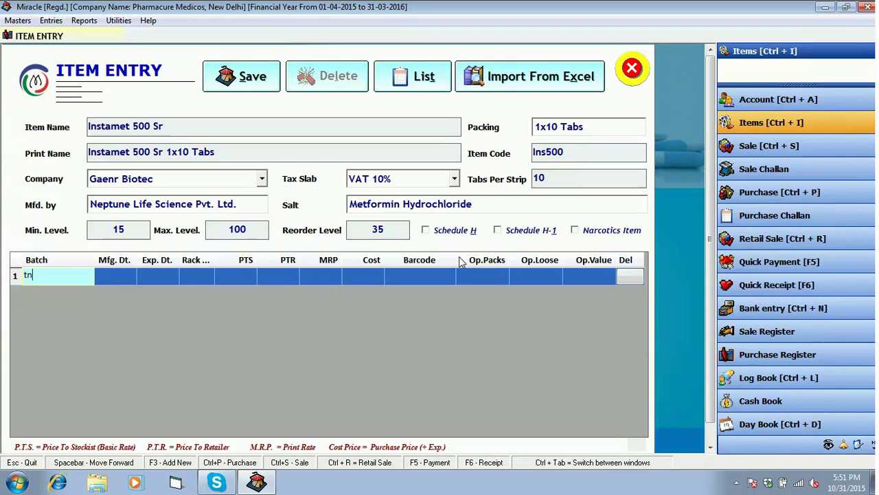
text(-6591)
key(Return)
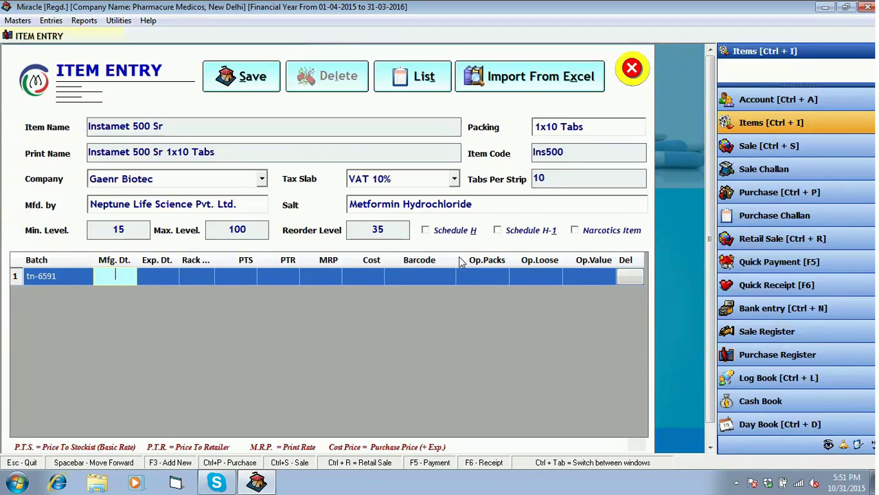
Set the batch's manufacturing date to 05-2015 and its expiry date to 04-2017.
text(05)
text(-2015)
key(Return)
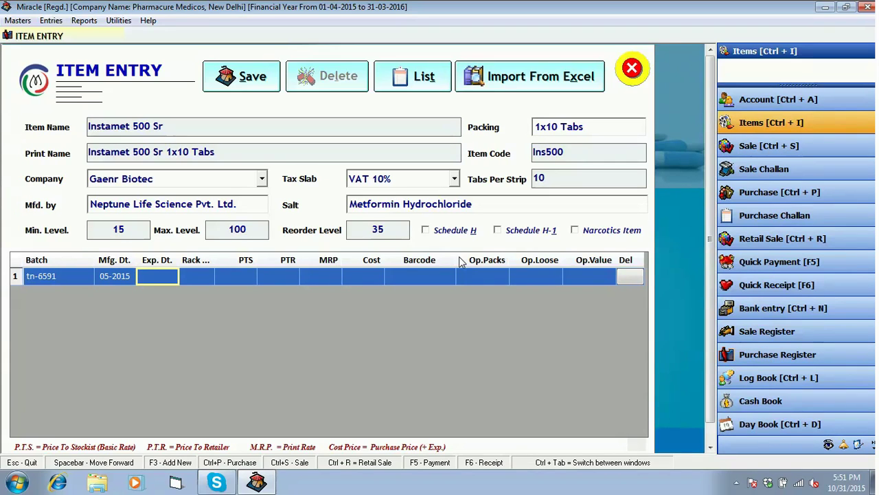
text(04-)
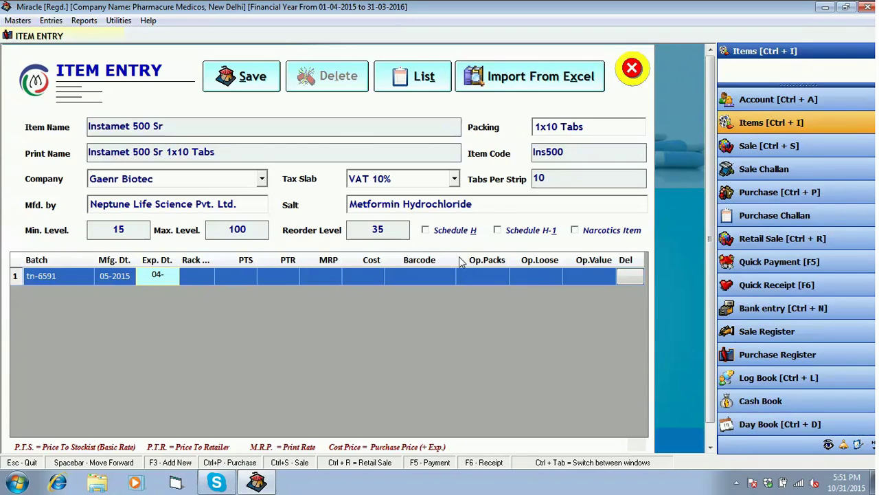
text(2017)
key(Return)
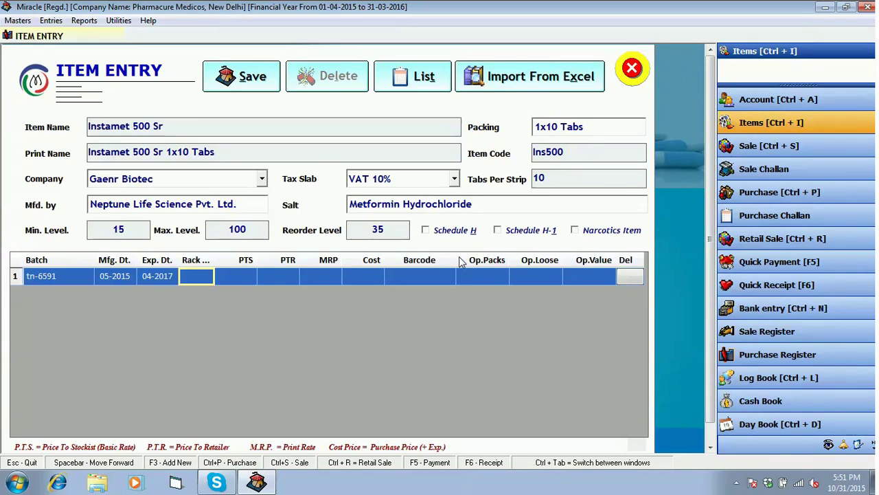
Enter rack I1, a PTS of 20 and a PTR of 30 for the batch.
text(In)
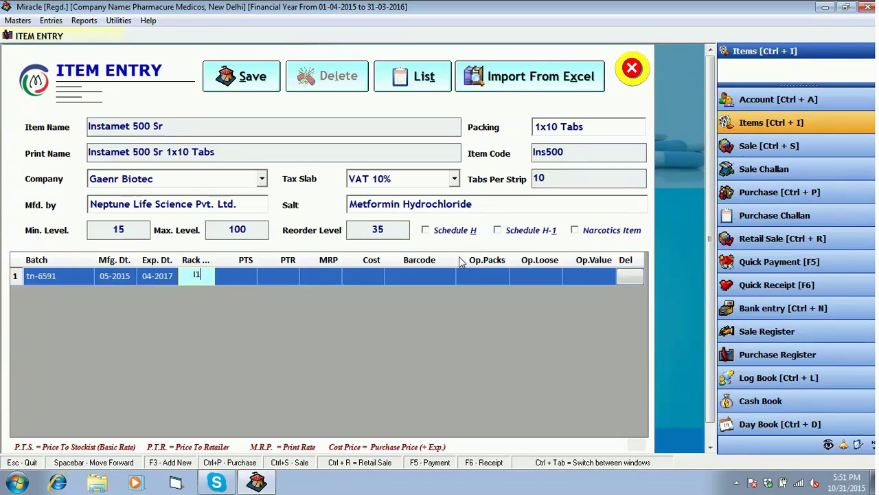
key(Return)
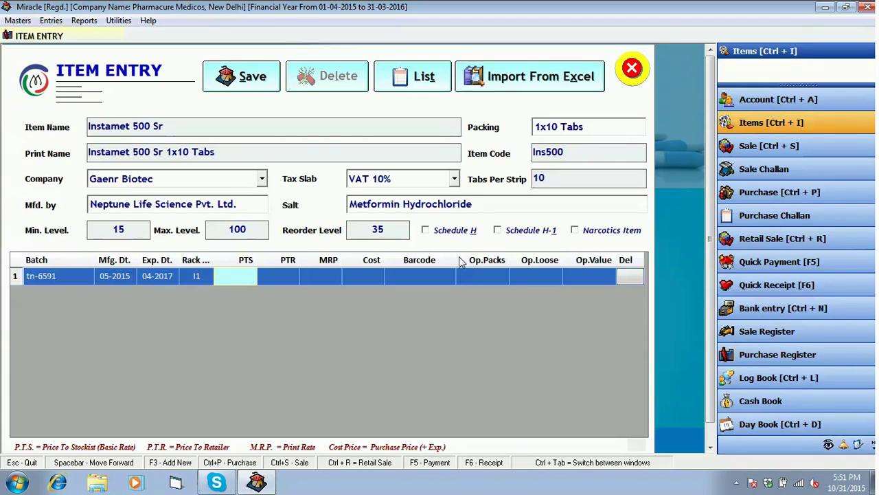
text(0)
key(Return)
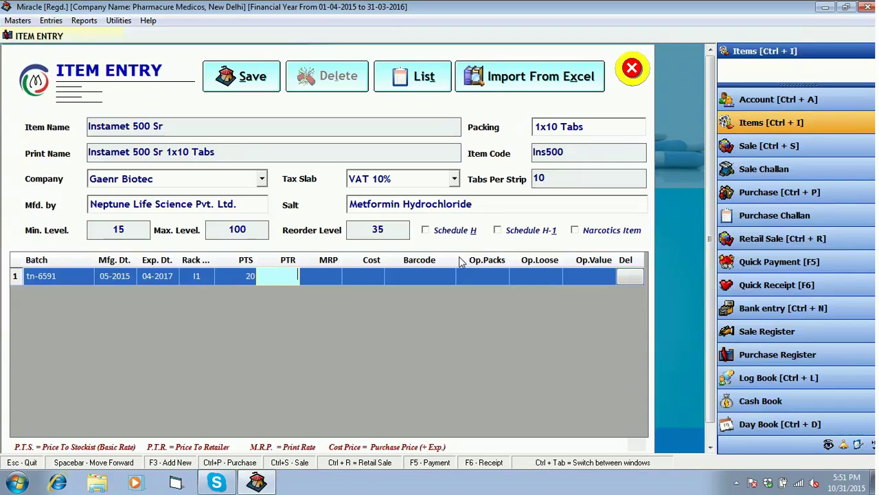
text(30)
key(Return)
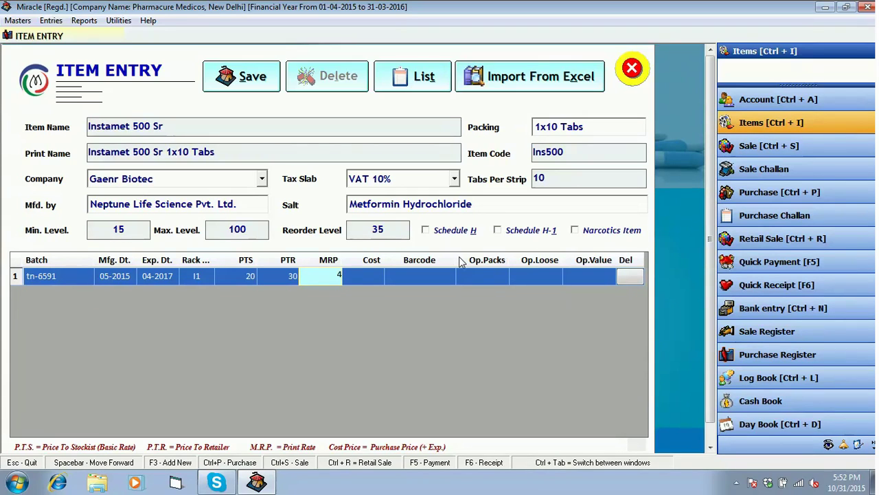
Set the MRP to 40 and the cost to 25 for batch tn-6591.
text(40)
key(Return)
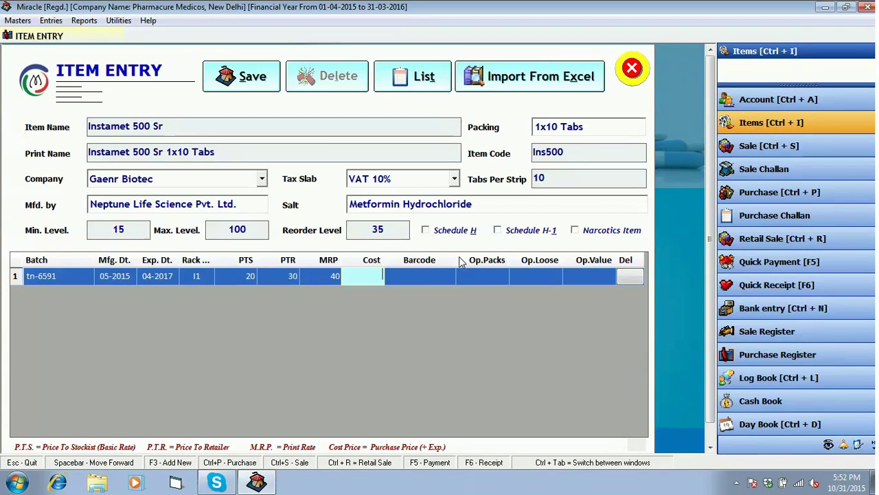
text(25)
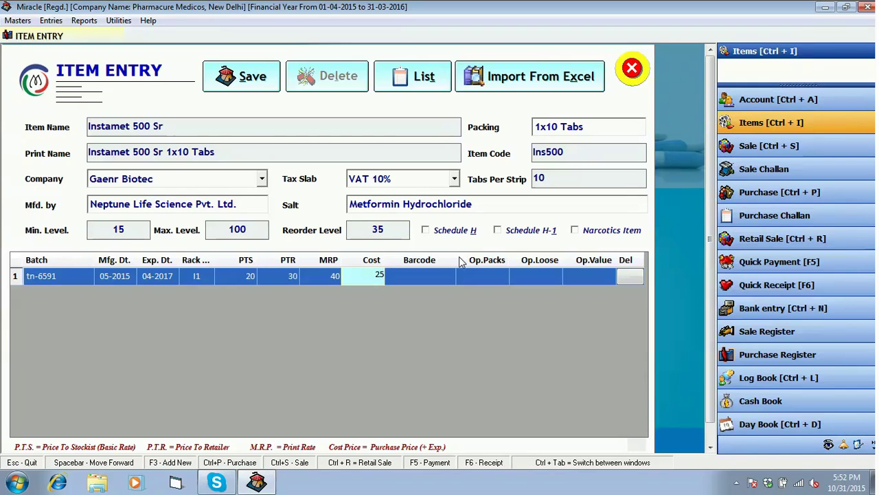
double_click(376, 276)
click(415, 274)
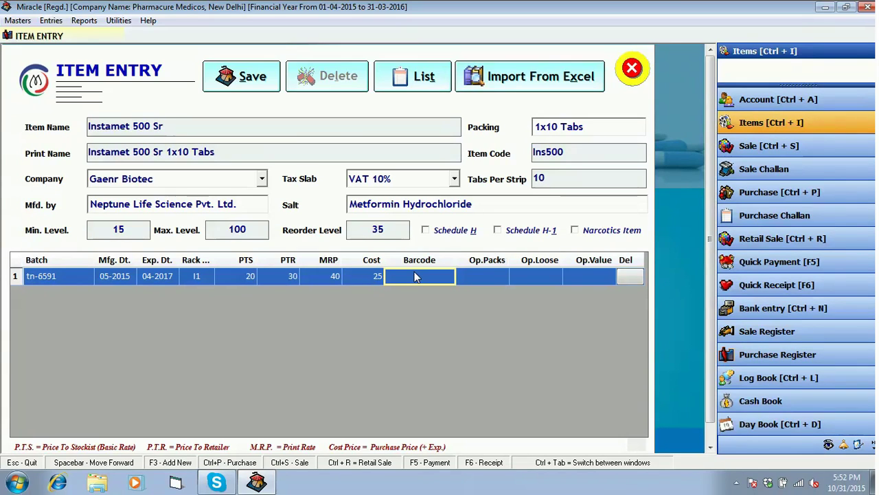
text(55751978979)
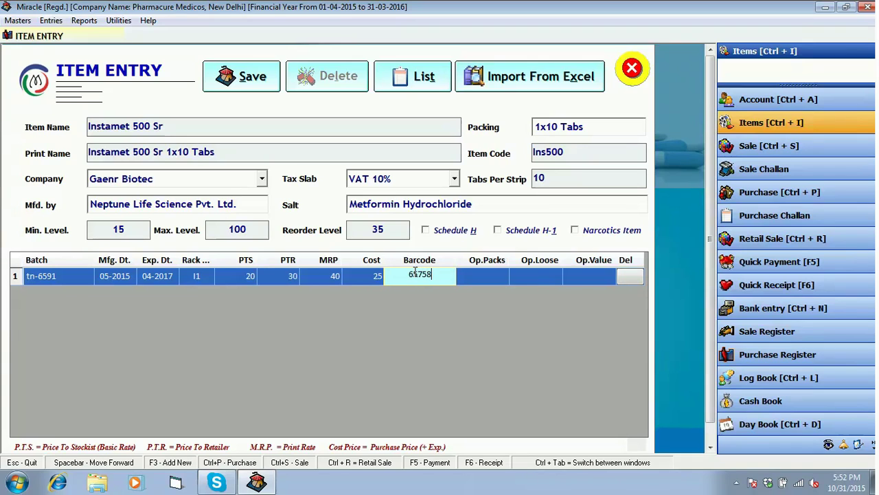
key(BackSpace)
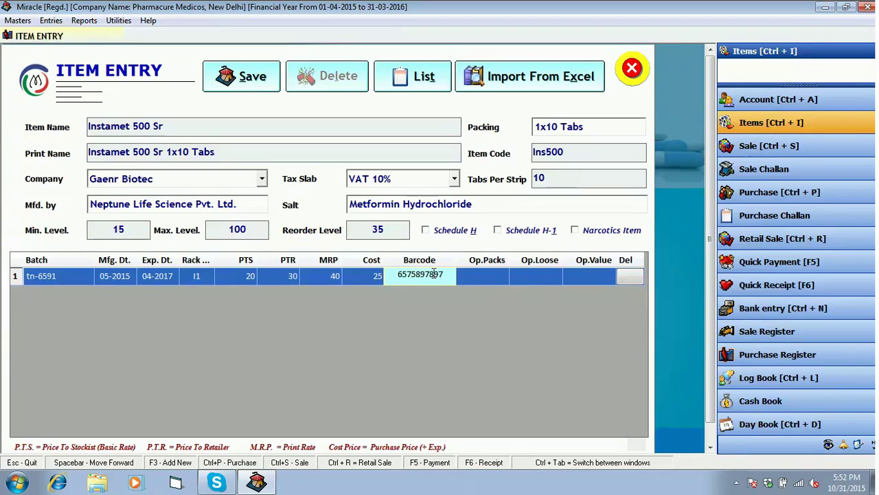
click(167, 130)
drag(171, 126, 88, 126)
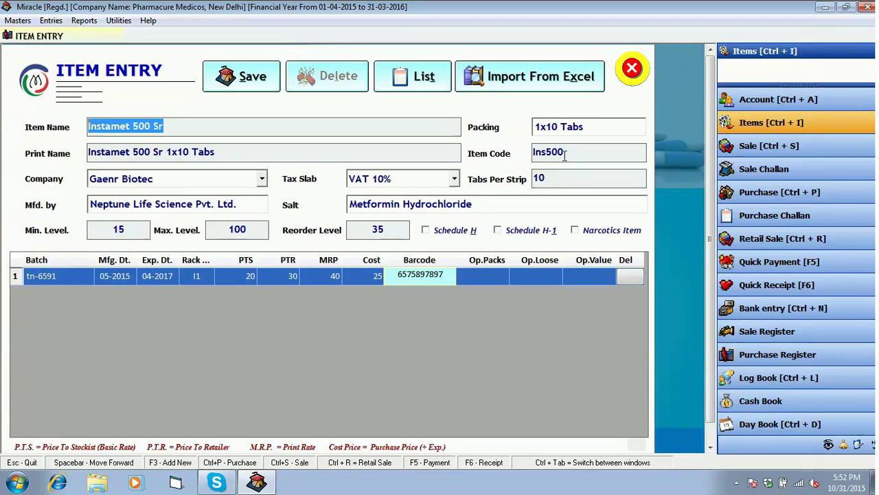
drag(570, 152, 532, 152)
drag(451, 273, 399, 275)
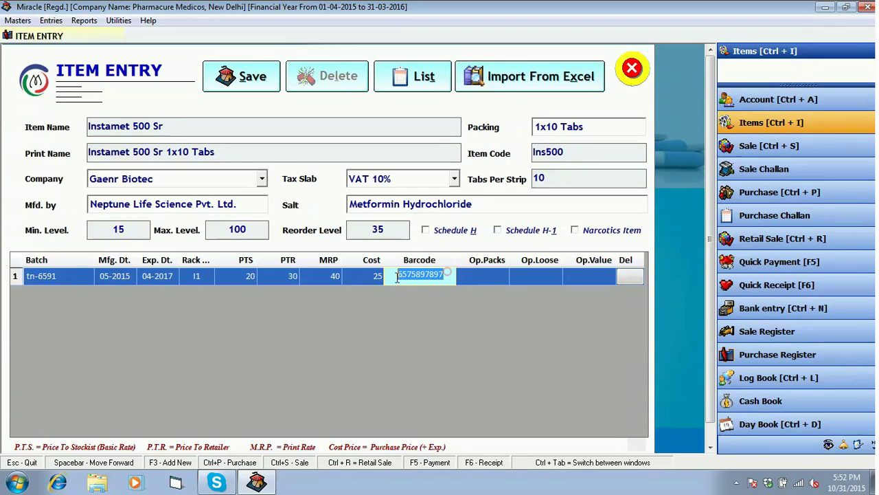
click(445, 278)
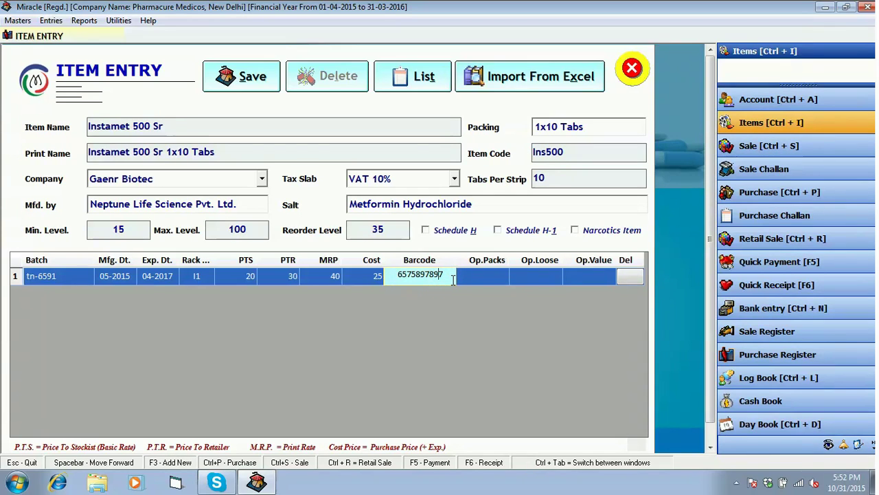
key(Return)
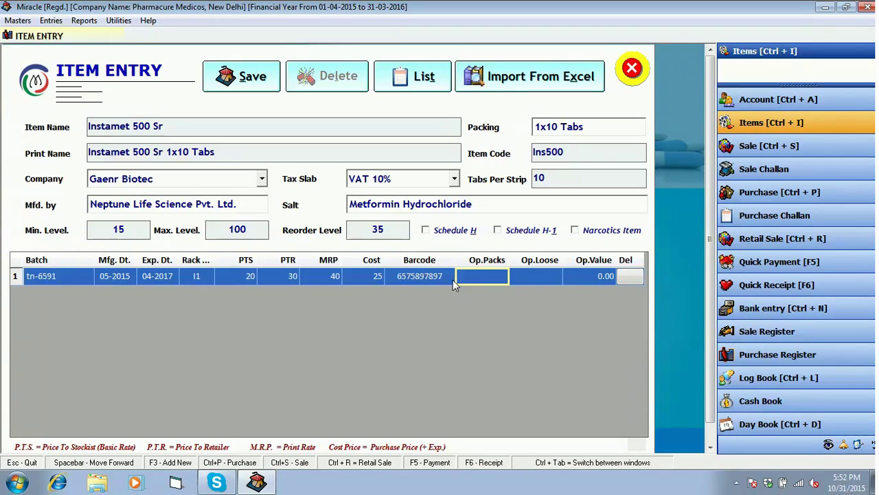
Enter the opening stock of batch tn-6591 as 40 packs and 5 loose, and complete its row.
text(40)
key(Return)
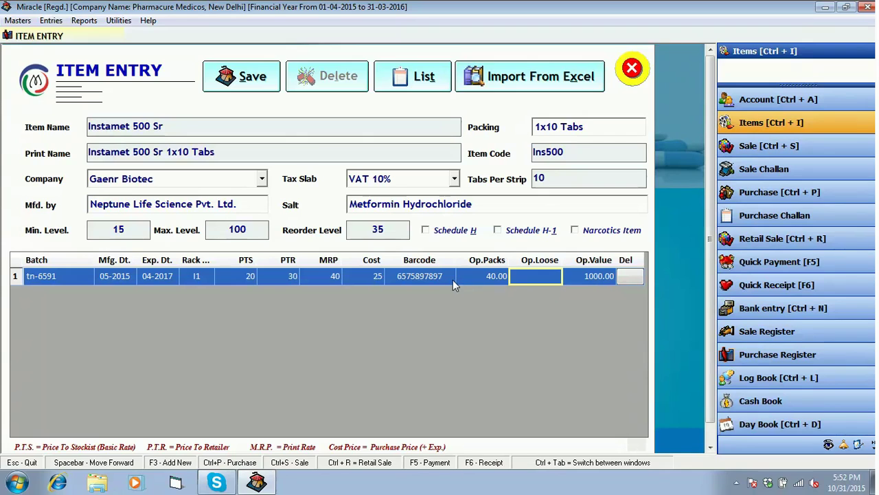
text(5)
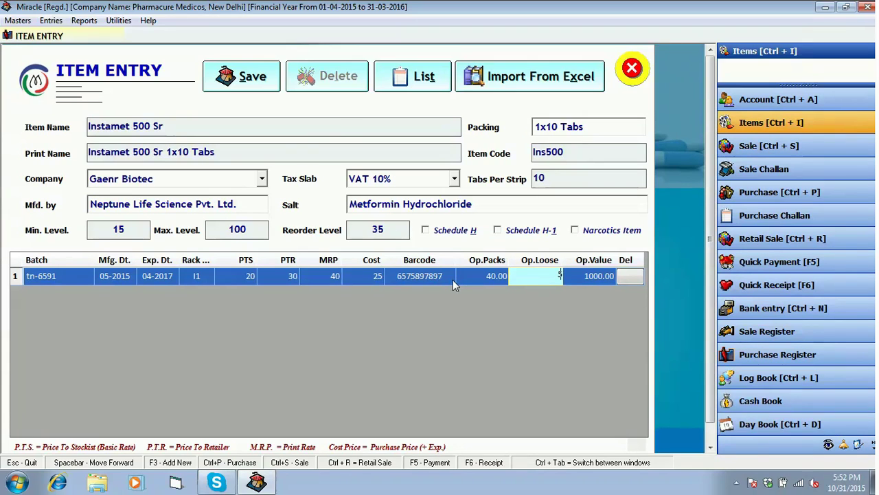
key(Return)
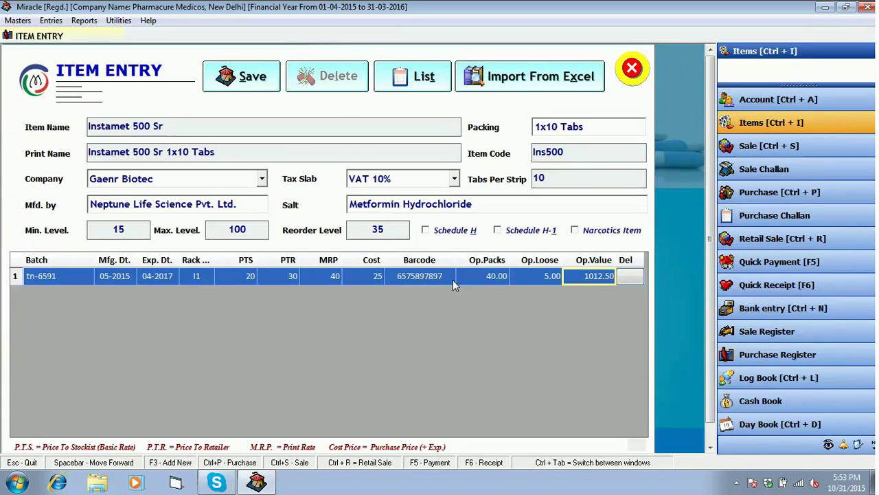
key(Return)
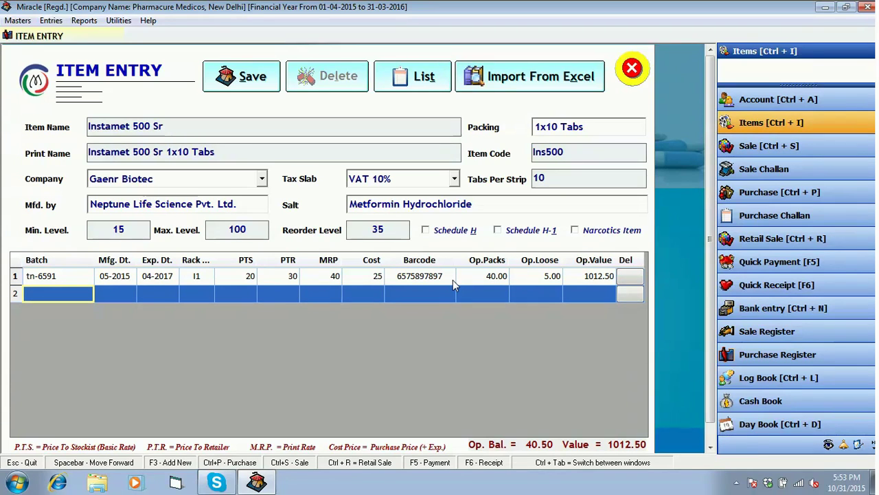
Add a second batch tn-7654 with manufacturing date 06-2015 and expiry date 05-2017.
text(tn)
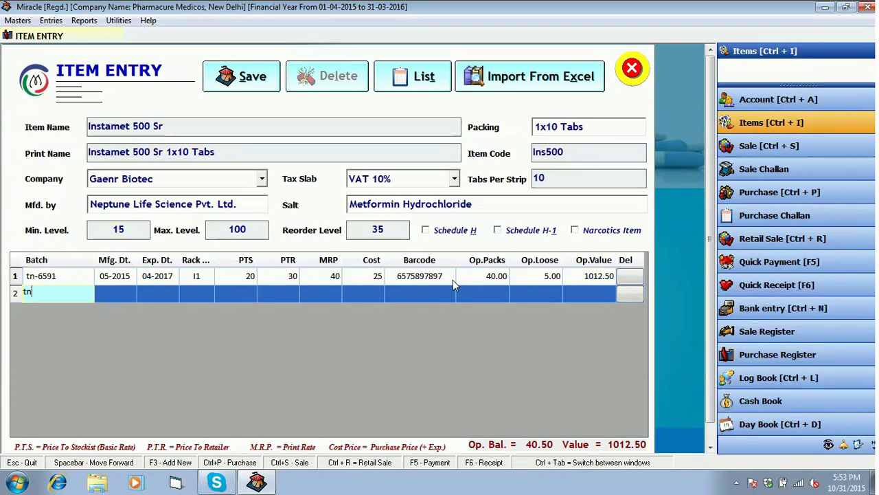
text(-7654)
key(Return)
text(06-)
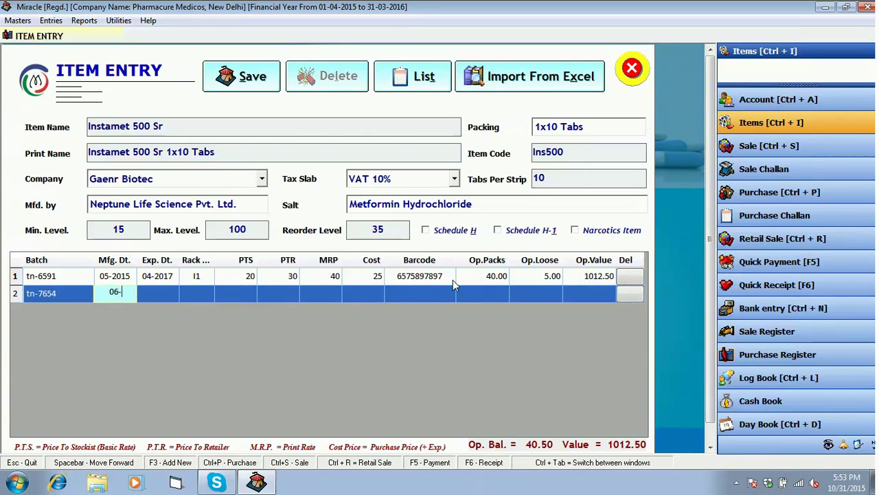
text(2015)
key(Return)
text(05-)
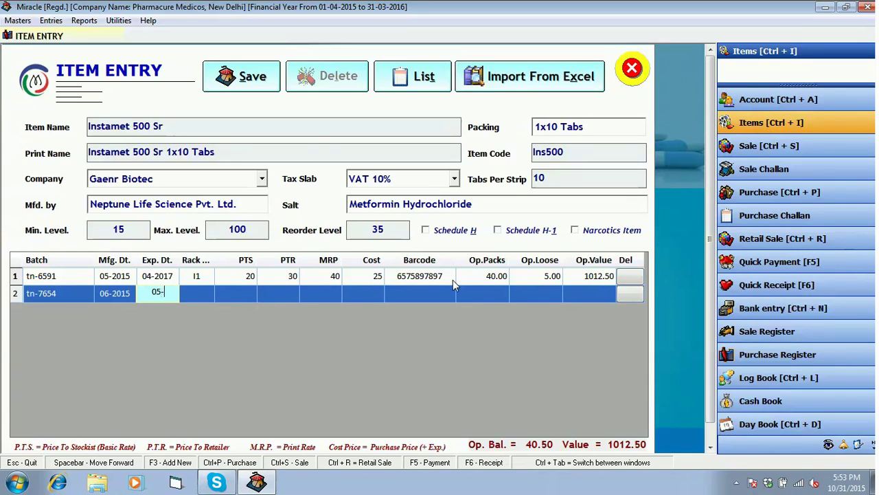
text(2017)
key(Return)
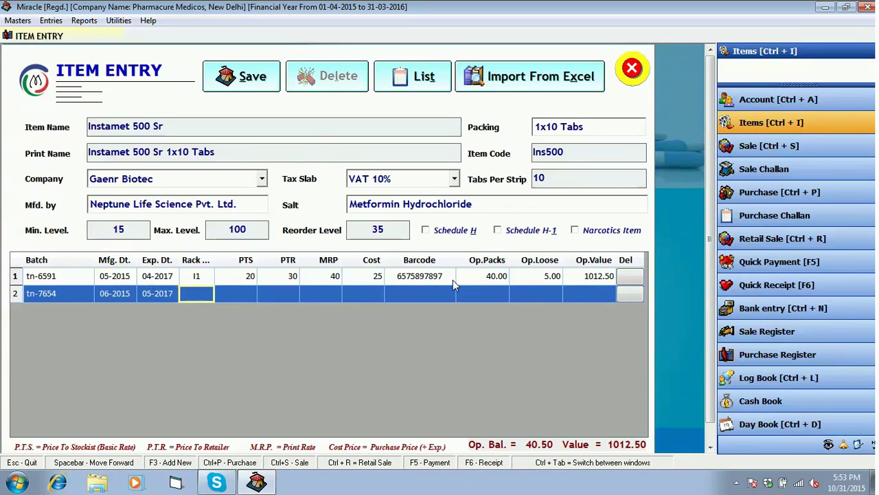
Enter rack I1, a PTS of 21 and a PTR of 31 for batch tn-7654.
text(I)
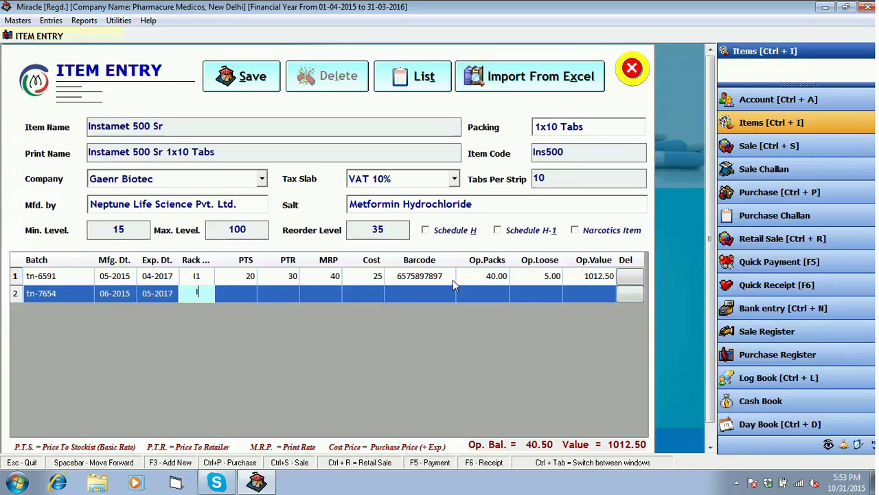
text(1)
key(Return)
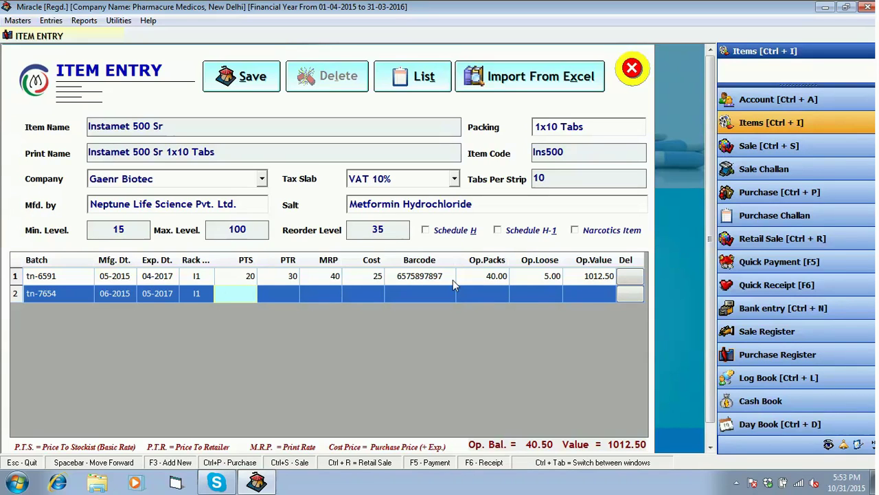
text(21)
key(Return)
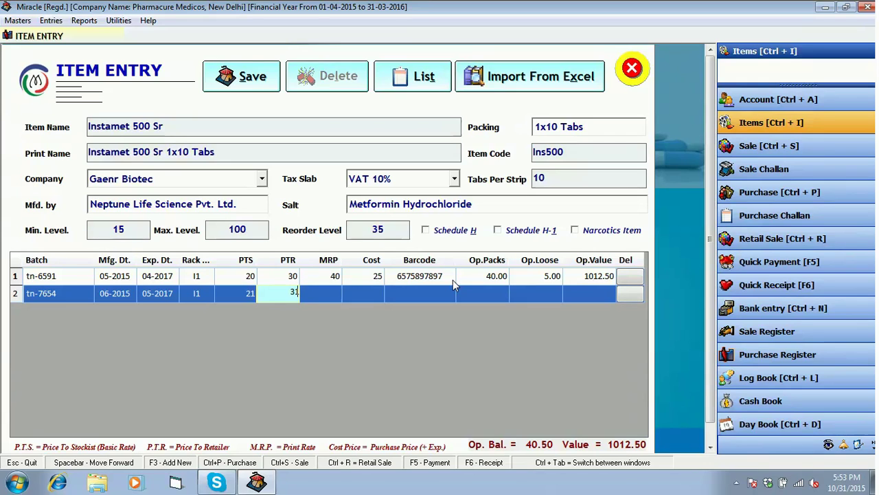
text(31)
key(Return)
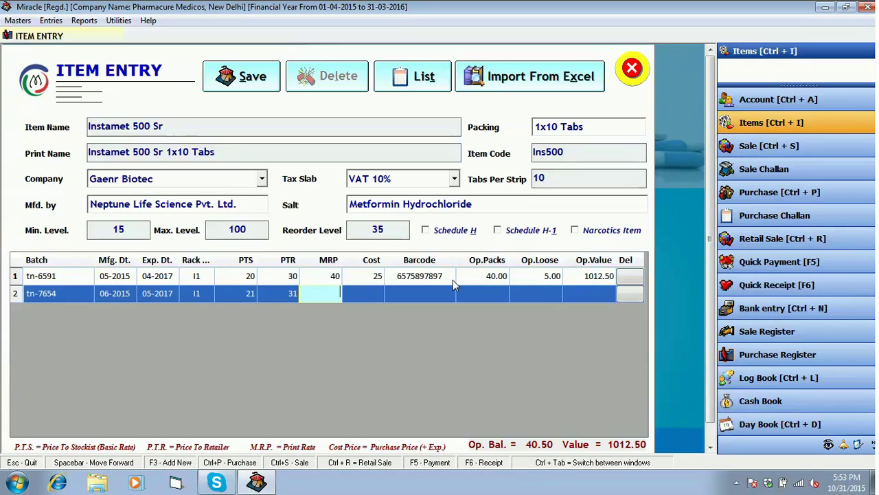
text(41)
key(Return)
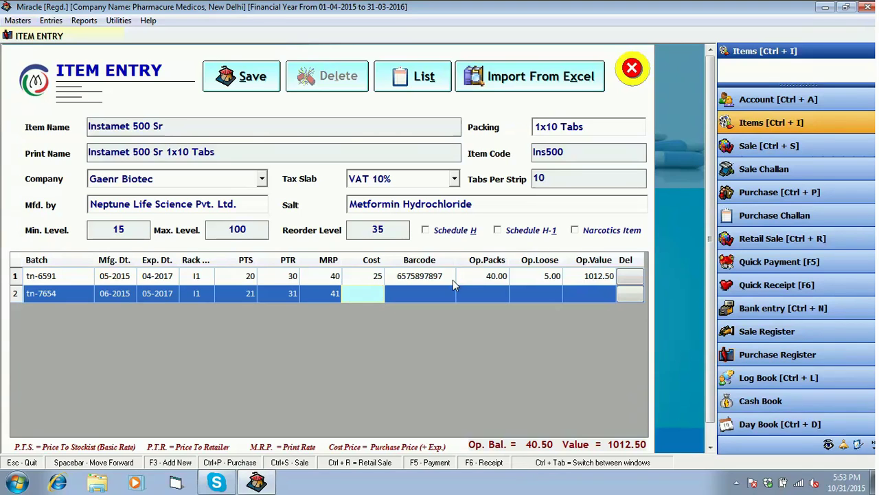
text(27)
key(Return)
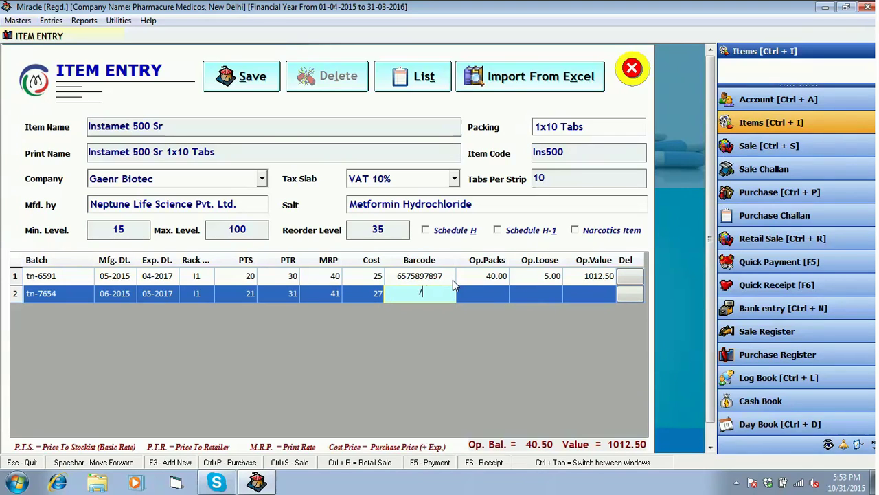
text(76575765656)
key(BackSpace)
key(Return)
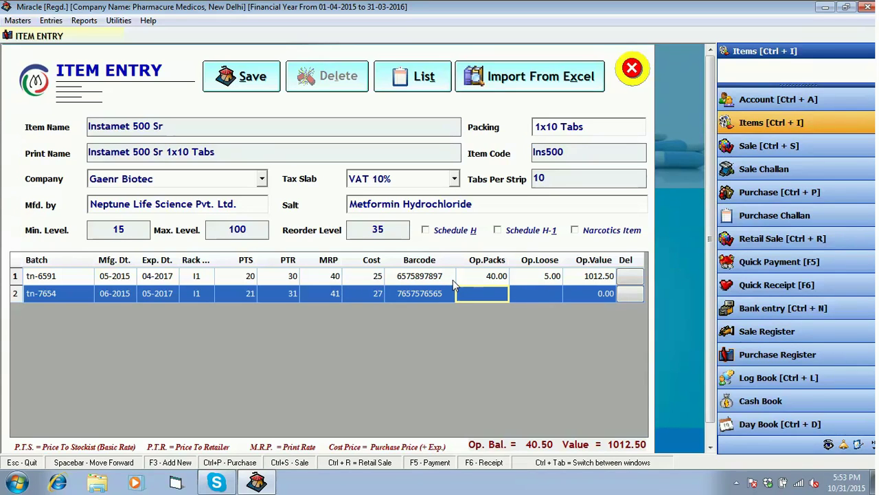
Enter the opening stock of batch tn-7654 as 20 packs and 2 loose, and complete its row.
text(20)
key(Return)
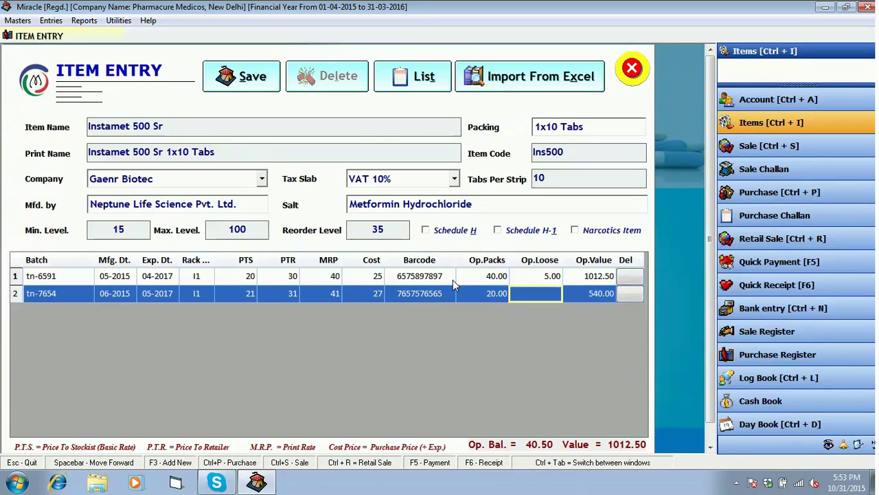
text(2)
key(Return)
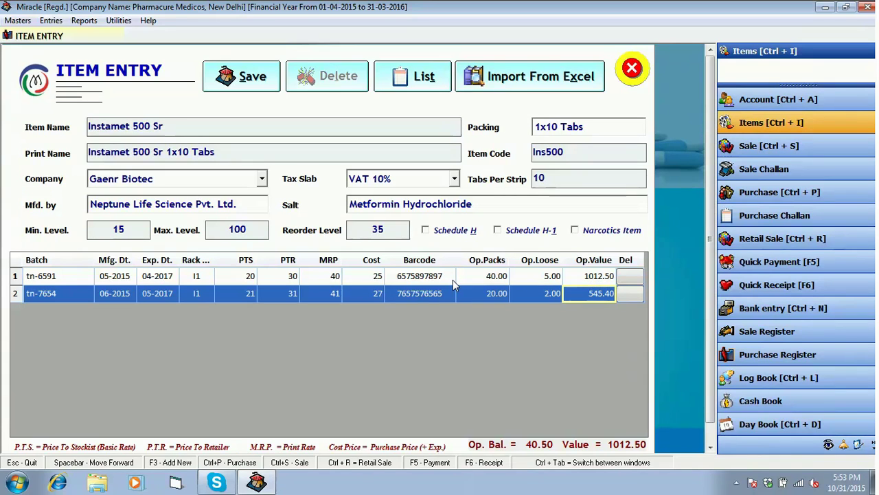
key(Return)
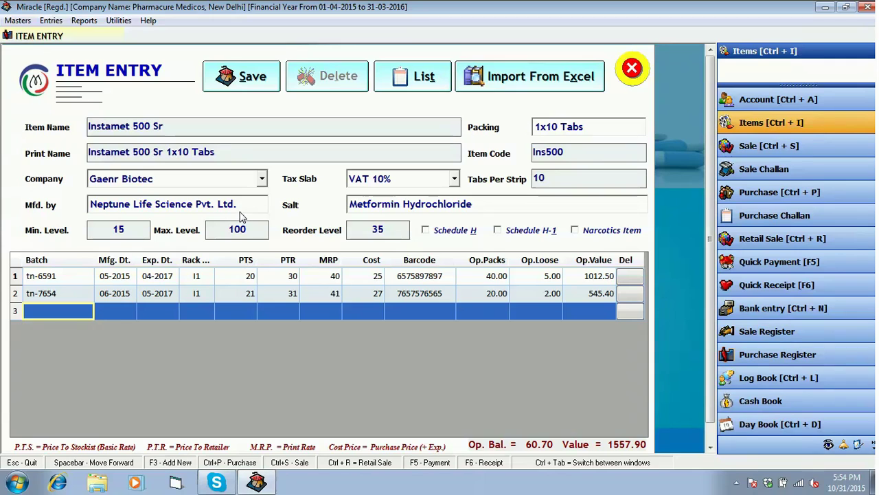
Save the new Instamet 500 Sr item with its two batches.
click(246, 76)
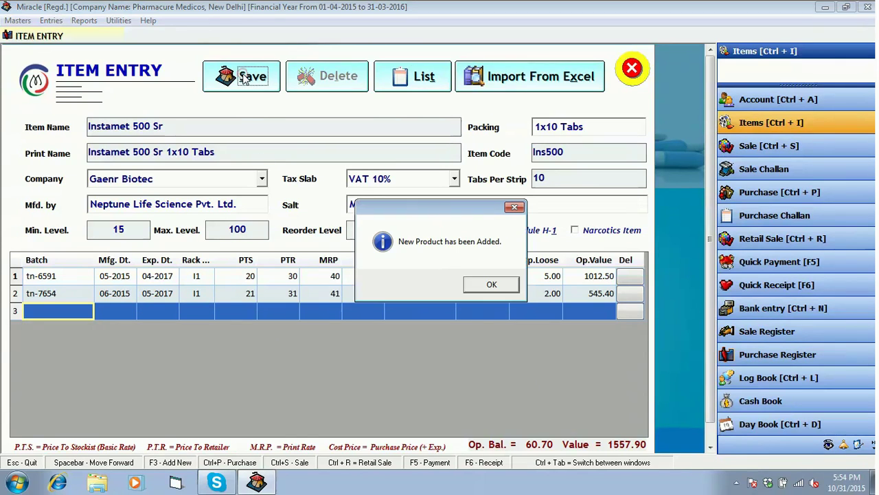
click(483, 285)
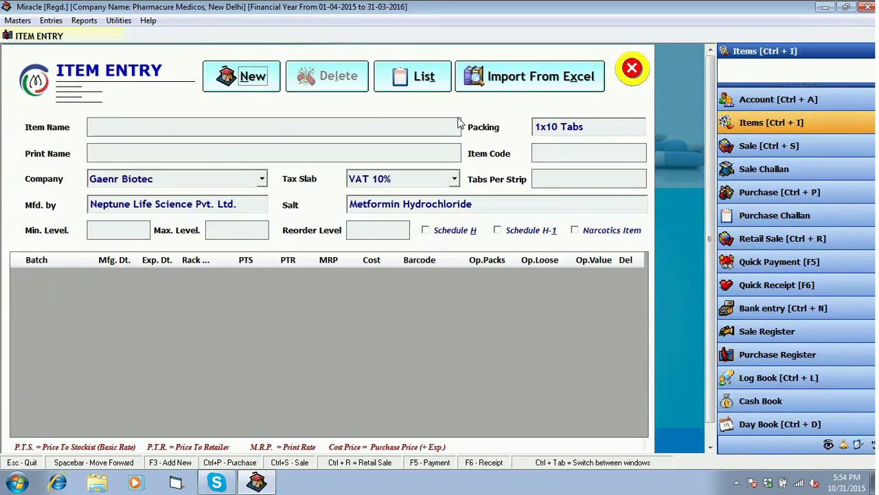
Look up the Instamet 500 Sr item in 1x10 Tabs packing with VAT 10% in the list of items and open its record.
click(424, 77)
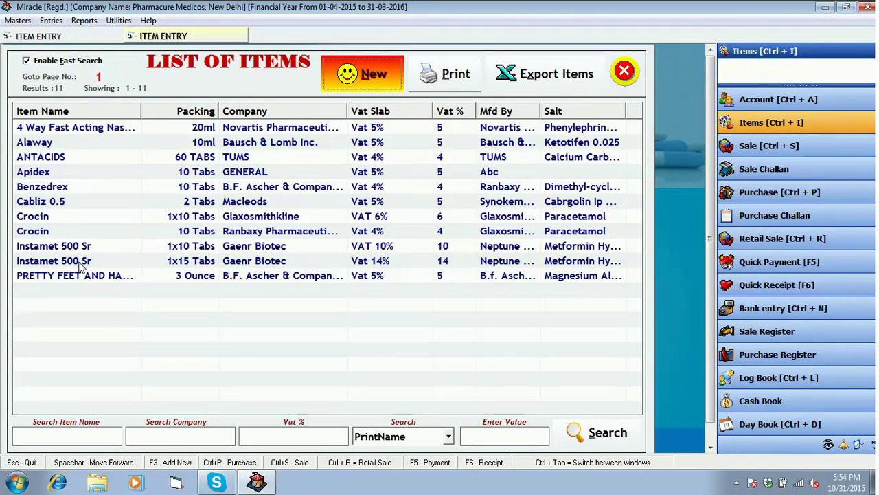
click(183, 249)
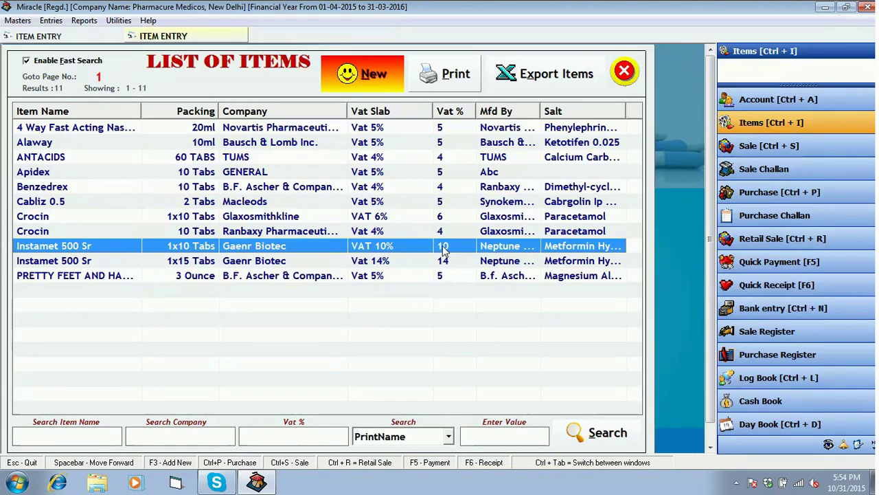
click(472, 249)
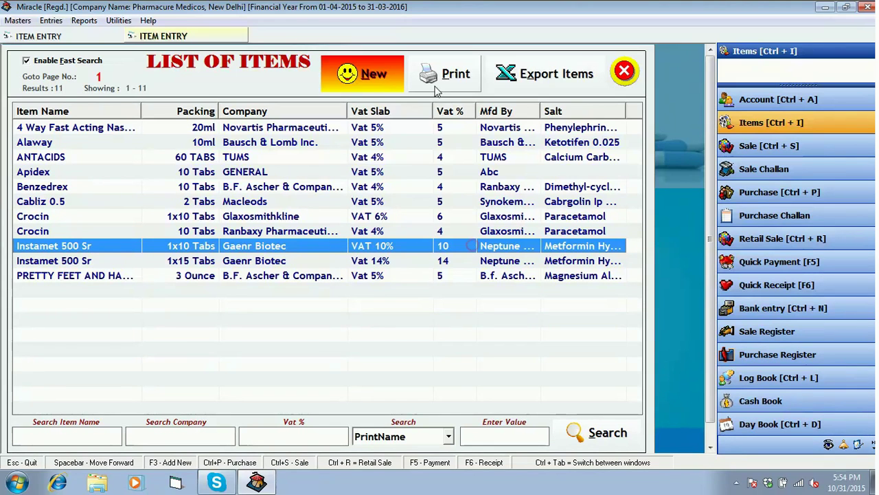
double_click(369, 250)
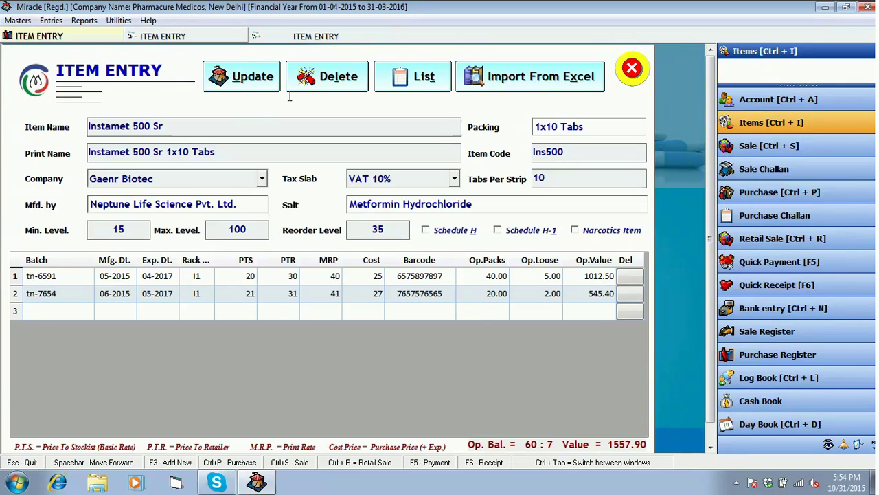
View the Excel data import utility for items and close it without importing anything.
click(554, 83)
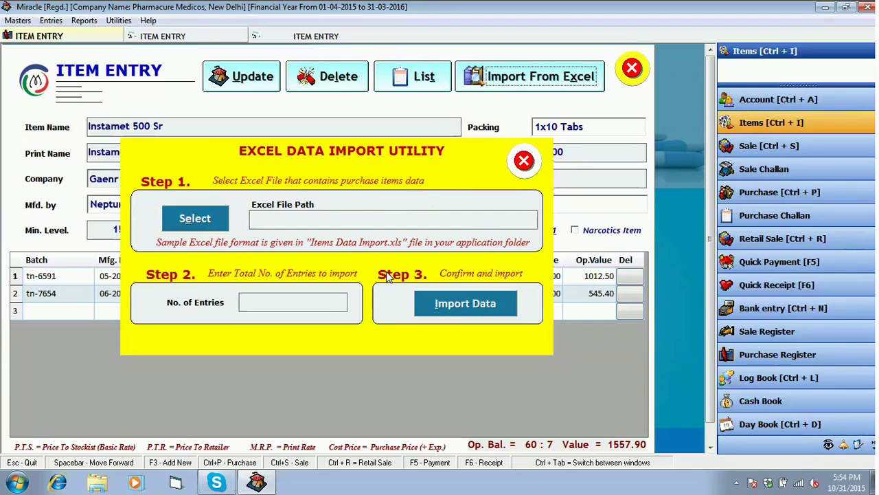
click(524, 160)
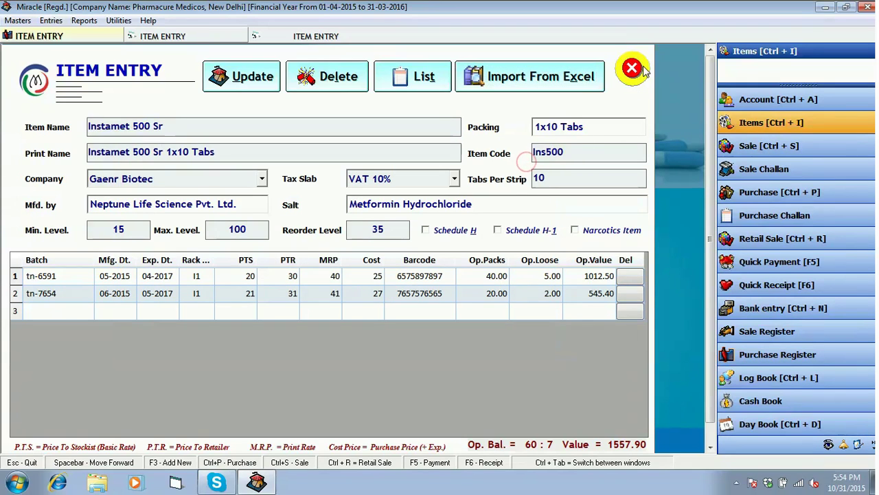